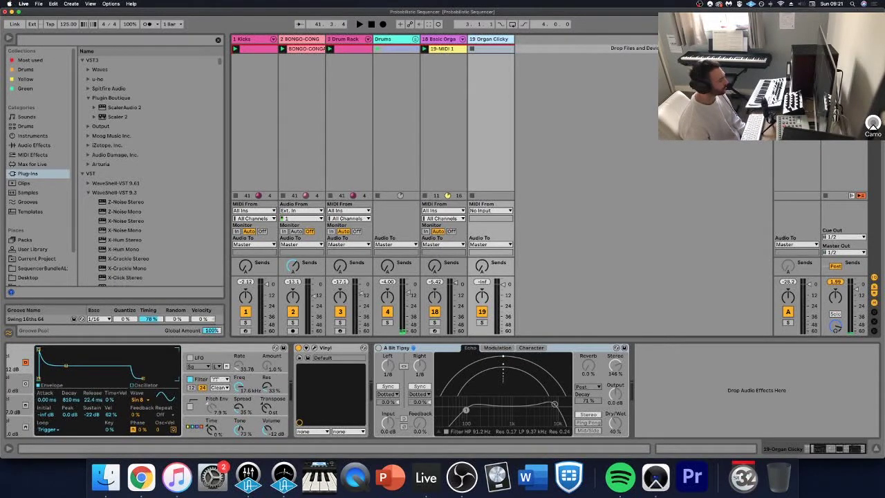
# Select the Master track and play the set for a few seconds, then stop it.
pyautogui.click(560, 84)
pyautogui.press('space')
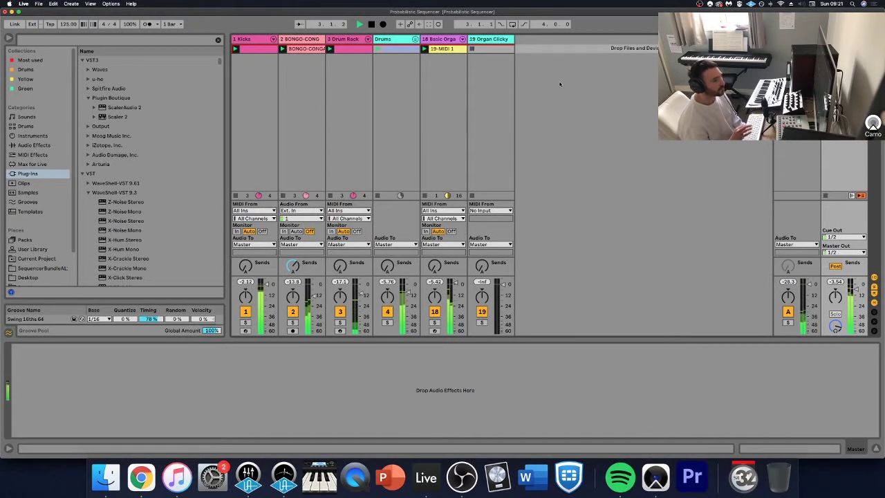
pyautogui.press('space')
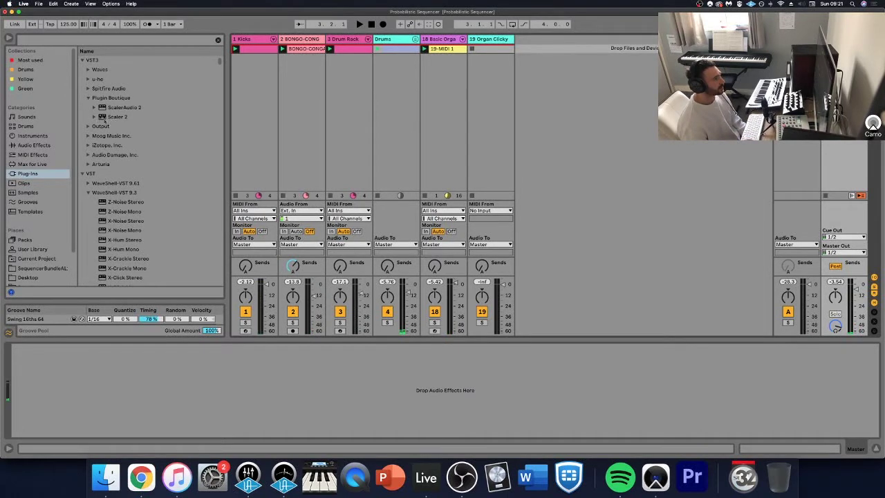
# Add Scaler 2 on a new MIDI track and move its window clear of the tracks.
pyautogui.moveTo(112, 118); pyautogui.dragTo(556, 78)
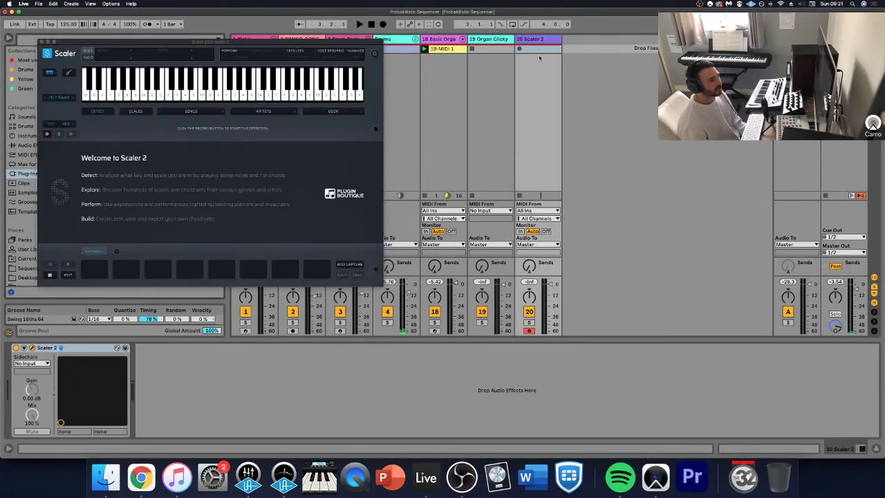
pyautogui.moveTo(268, 43); pyautogui.dragTo(370, 43)
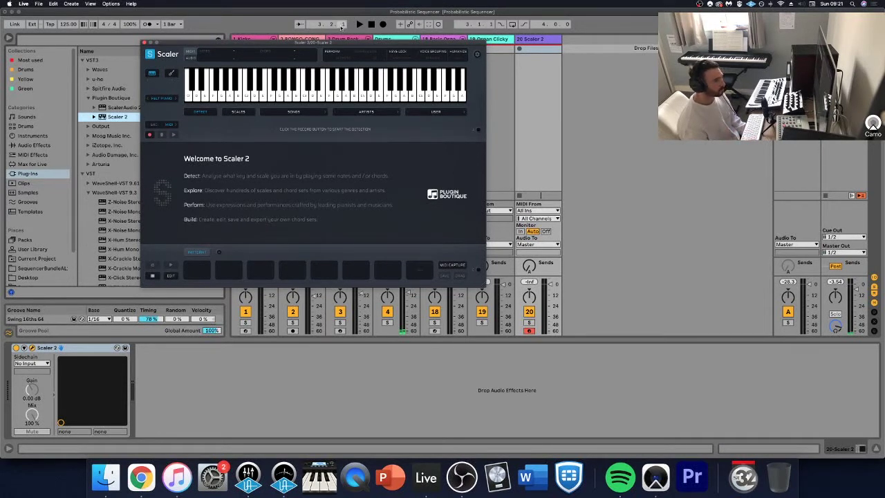
pyautogui.moveTo(361, 41); pyautogui.dragTo(222, 4)
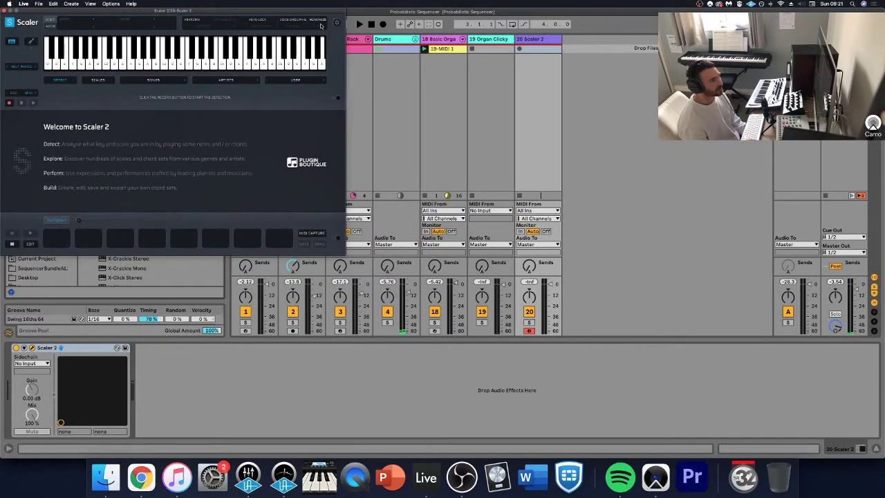
# Route track 19's MIDI from 20-Scaler 2 / Scaler 2, arm it, and silence the Scaler track.
pyautogui.click(490, 213)
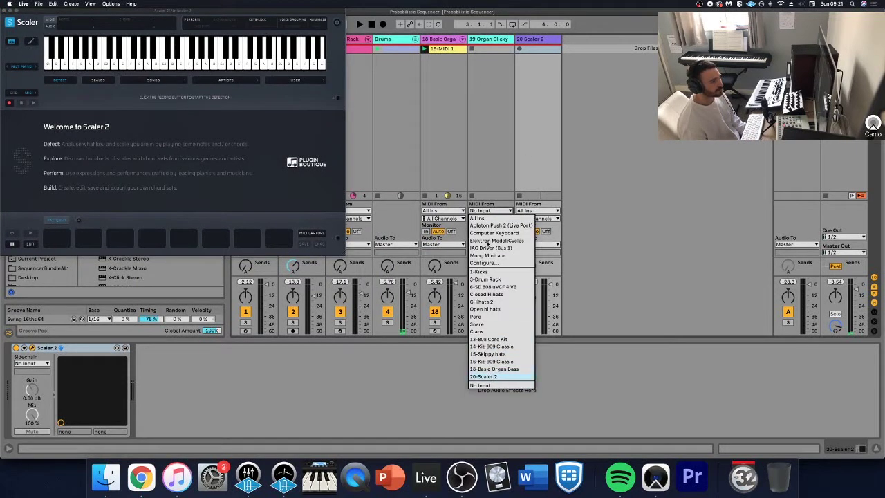
pyautogui.click(482, 376)
pyautogui.click(491, 218)
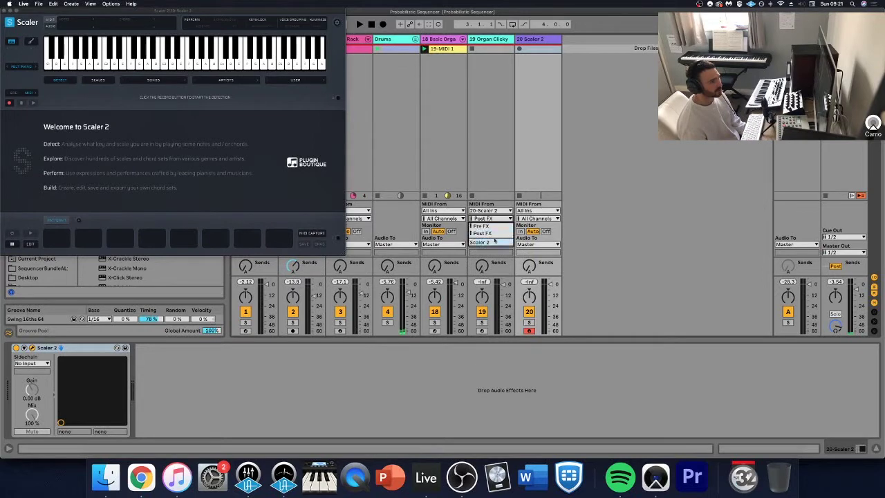
pyautogui.click(488, 242)
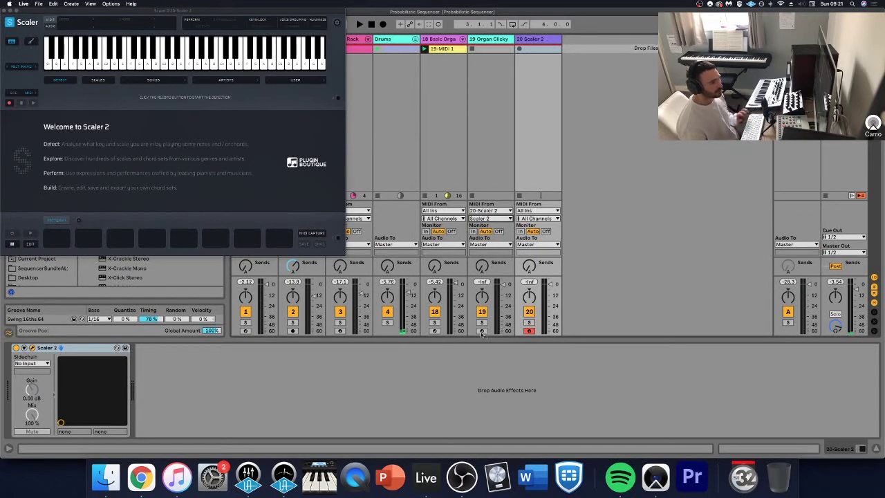
pyautogui.click(482, 331)
pyautogui.click(529, 311)
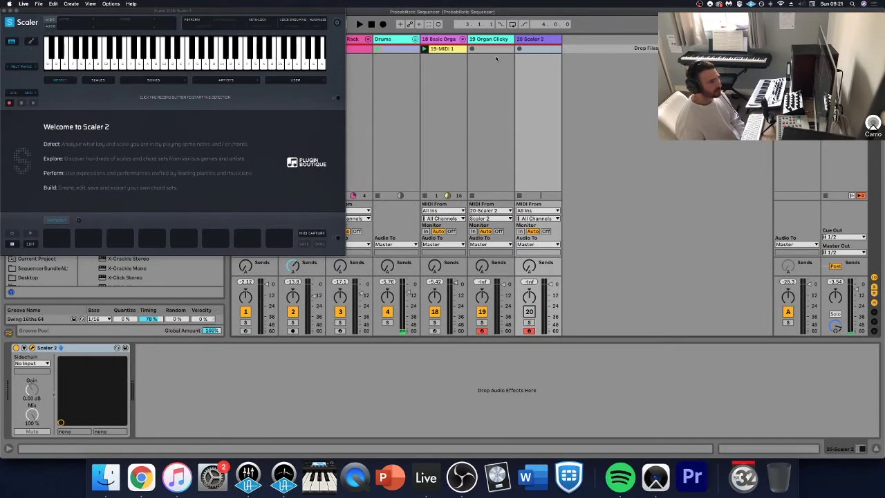
pyautogui.moveTo(198, 9); pyautogui.dragTo(261, 9)
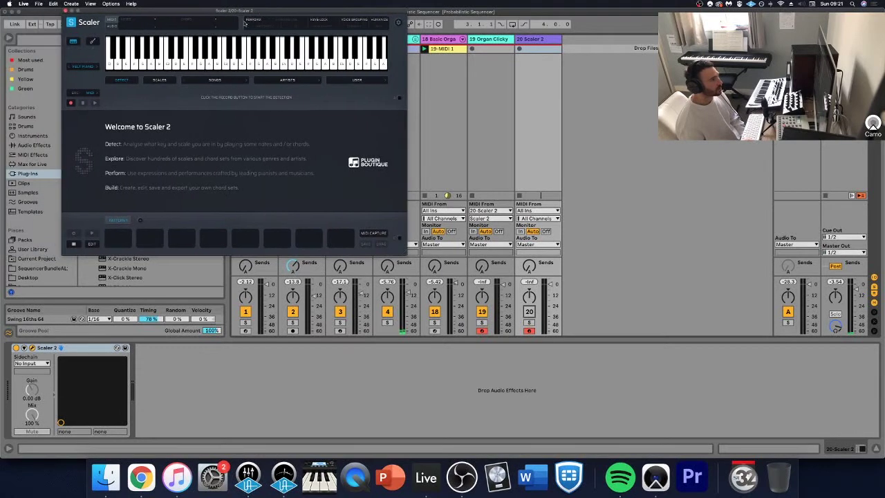
# Search Scaler's scales for 'aeolian' and load the Minor scale.
pyautogui.click(164, 82)
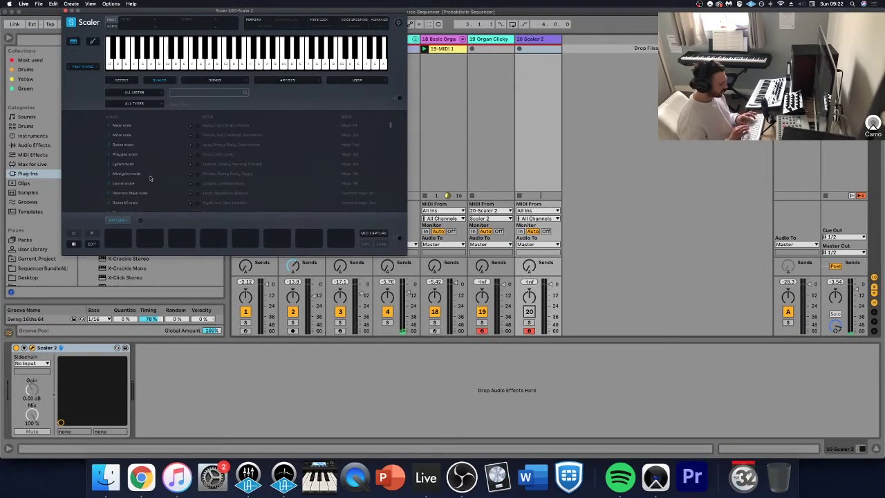
pyautogui.write('aeolian')
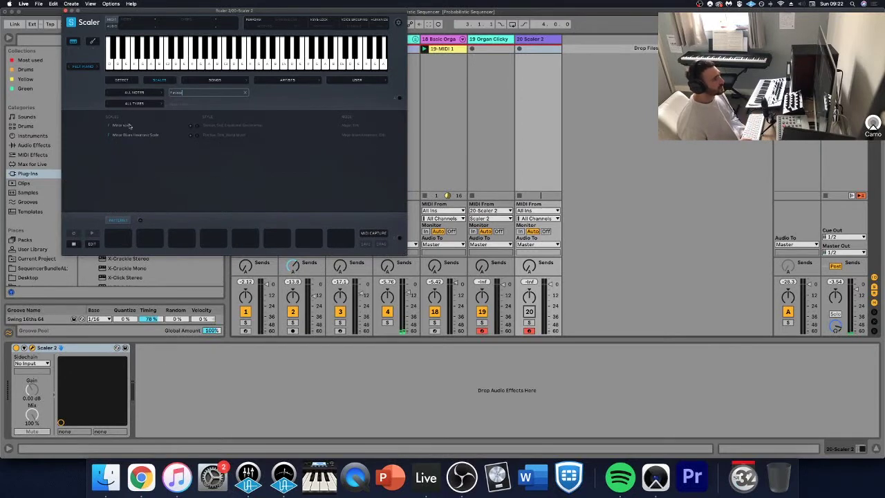
pyautogui.click(129, 125)
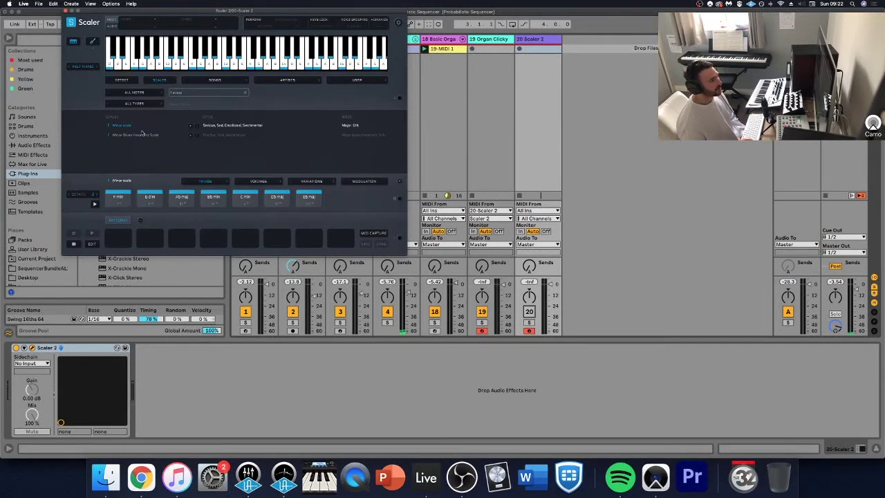
# Audition the F min, G dim and following chord pads through C min.
pyautogui.click(119, 197)
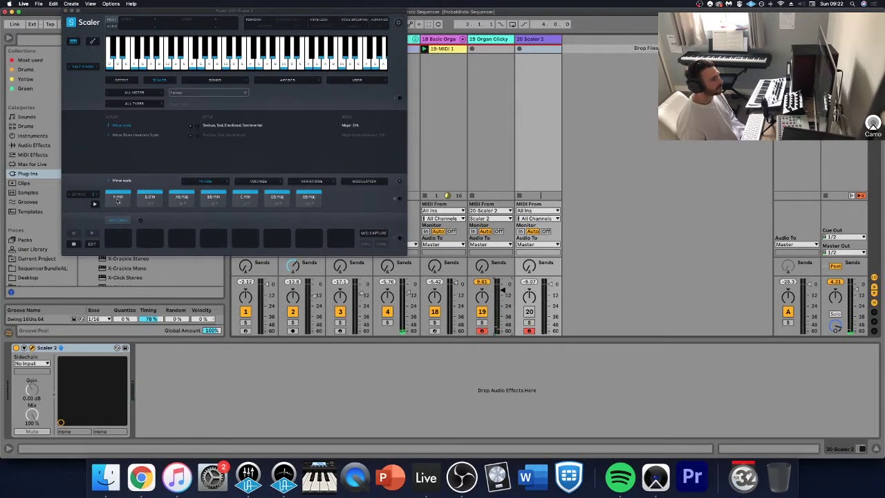
pyautogui.click(148, 197)
pyautogui.click(181, 197)
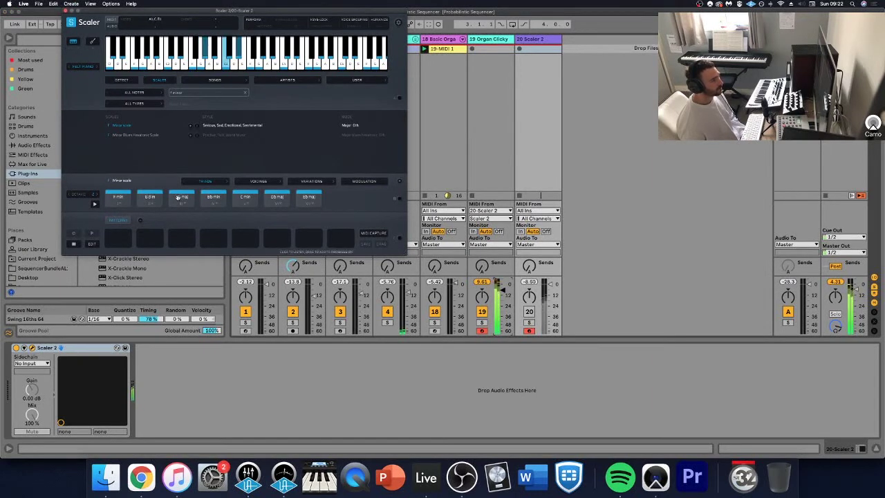
pyautogui.click(213, 197)
pyautogui.click(242, 198)
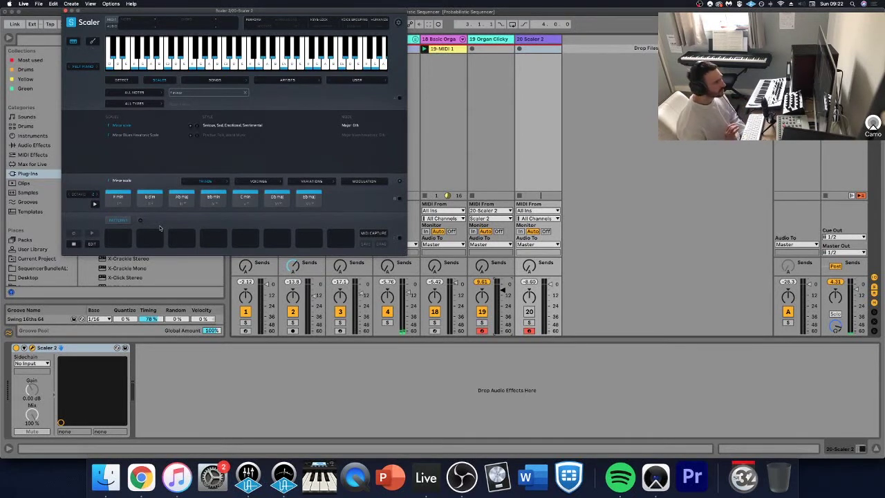
# Switch Scaler's chords from triads to 7ths, audition G min7(b5) and C min7, and close Scaler.
pyautogui.click(206, 182)
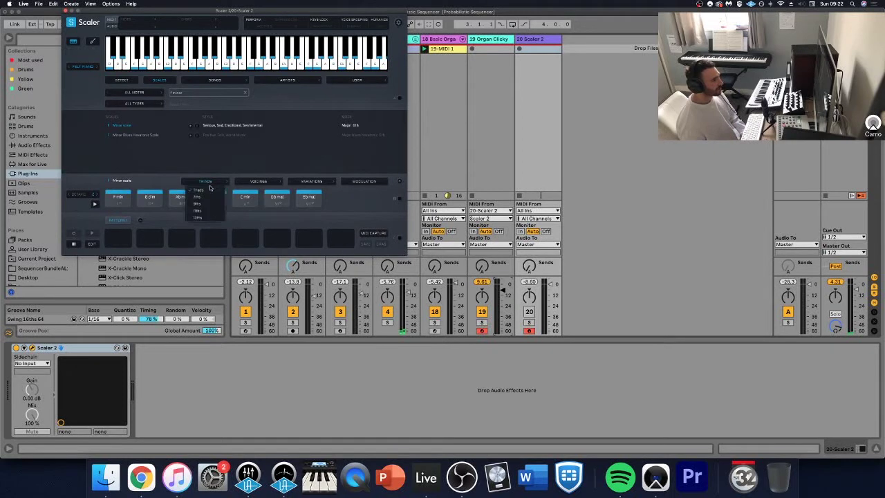
pyautogui.click(210, 197)
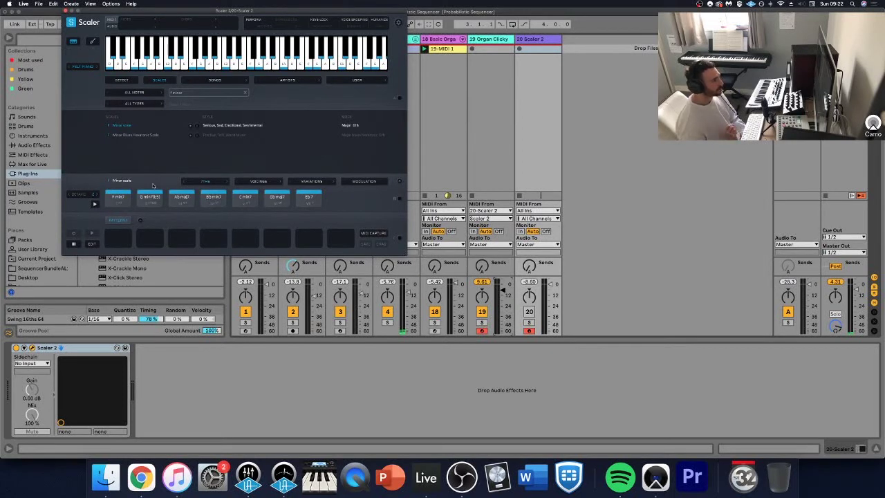
pyautogui.click(147, 196)
pyautogui.click(243, 197)
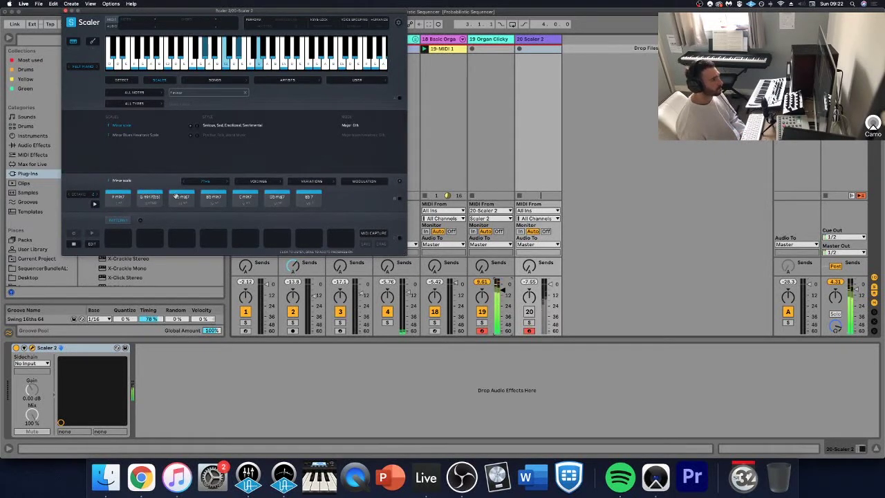
pyautogui.click(244, 197)
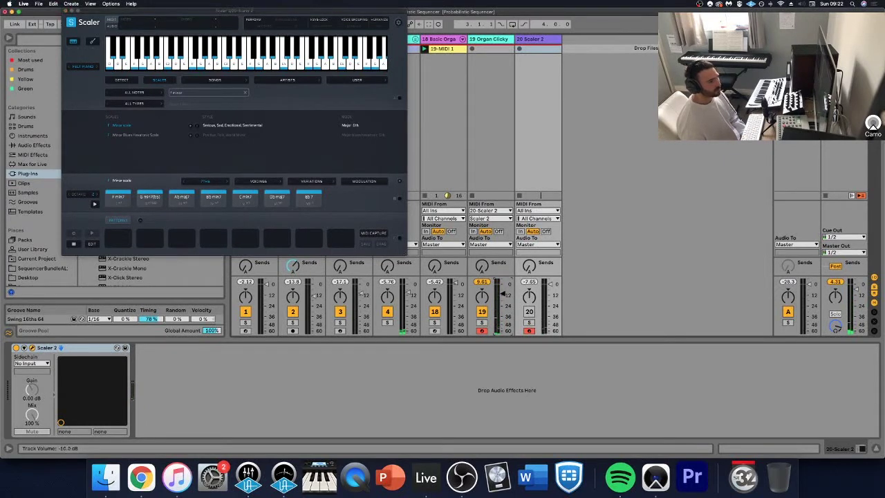
pyautogui.click(488, 40)
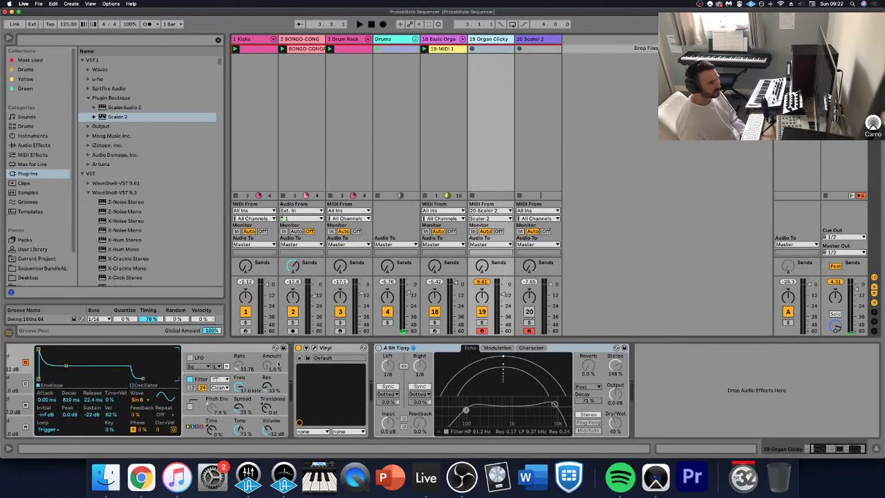
# Reopen the Scaler 2 window and audition the F min7, Bb min7 and C min7 chords.
pyautogui.click(376, 370)
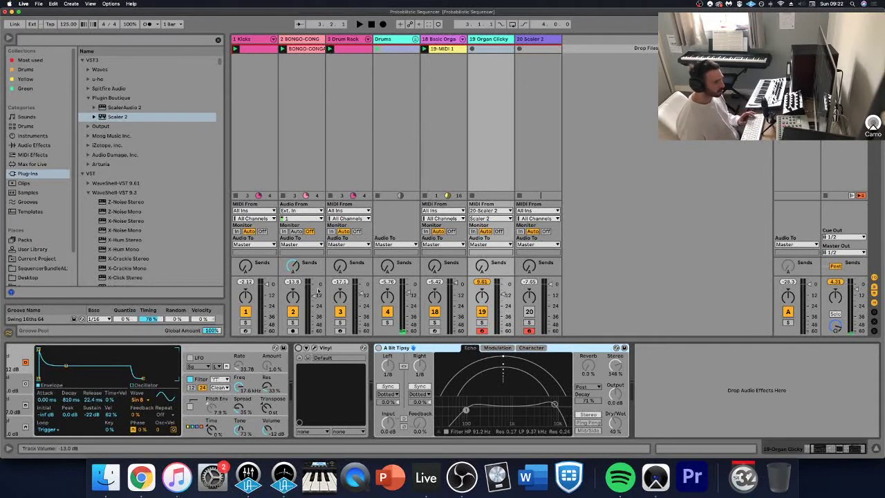
pyautogui.press('Right')
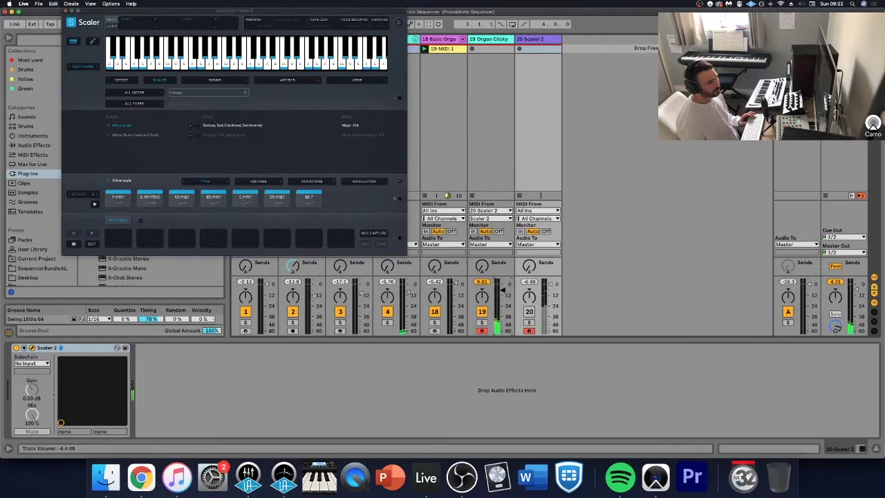
pyautogui.click(109, 201)
pyautogui.click(209, 199)
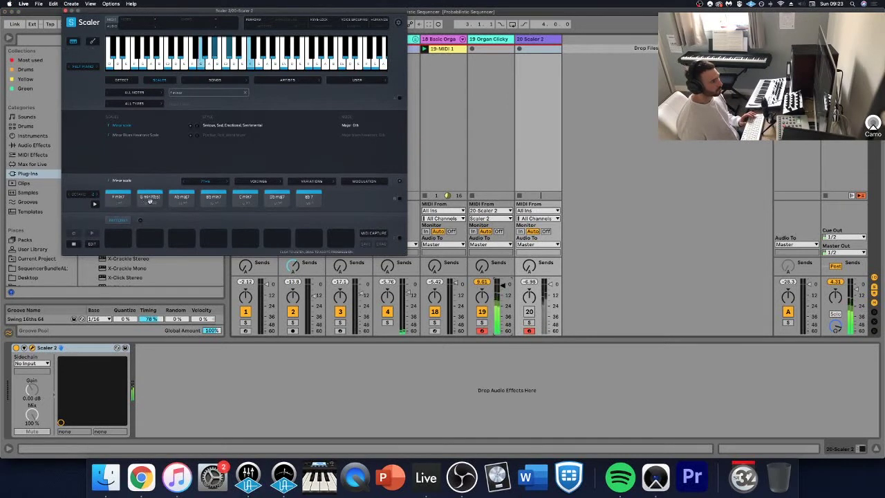
pyautogui.click(232, 201)
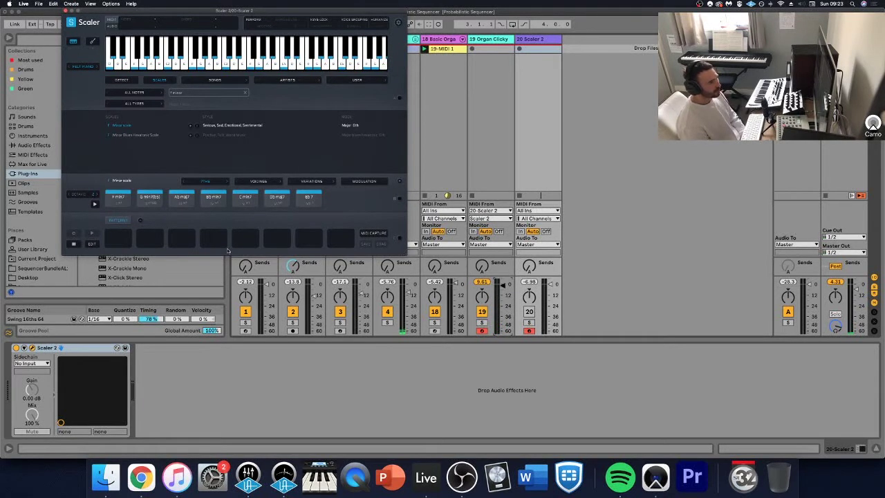
# Inspect the MIDI 1 clip's piano roll with Fold toggled, then bring up the 20-Scaler 2 window.
pyautogui.doubleClick(442, 49)
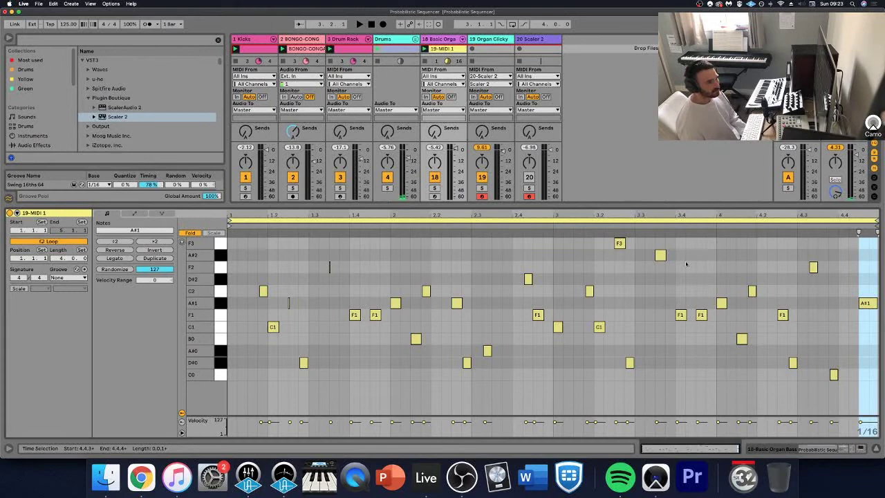
pyautogui.click(190, 233)
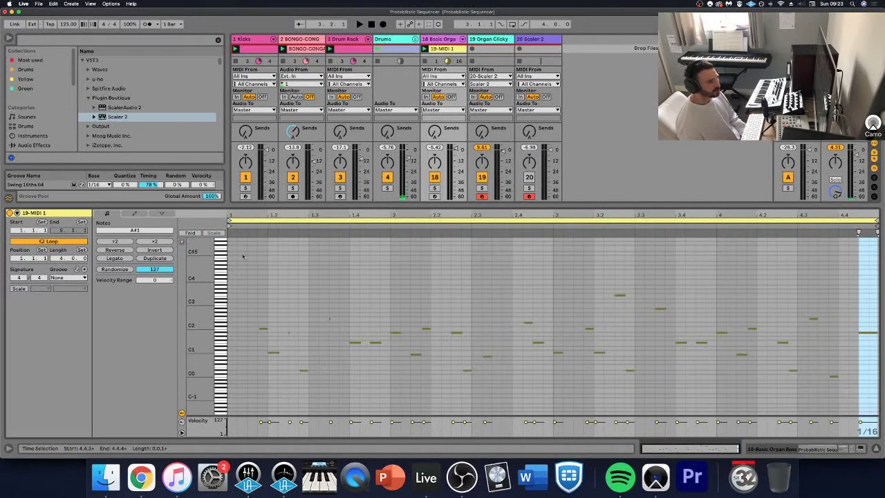
pyautogui.click(191, 233)
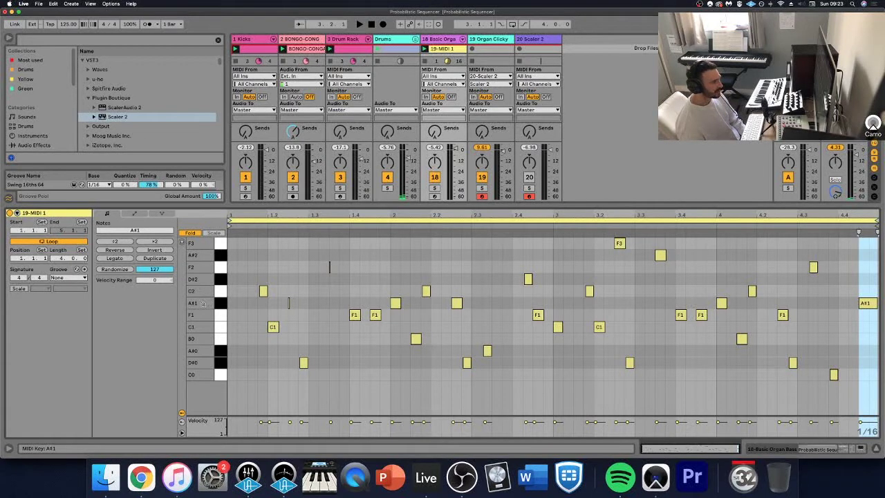
pyautogui.click(529, 42)
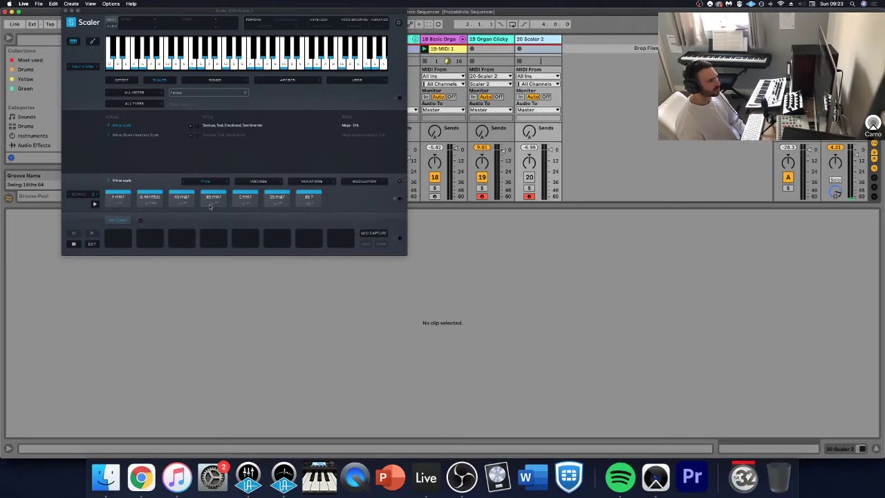
pyautogui.click(492, 40)
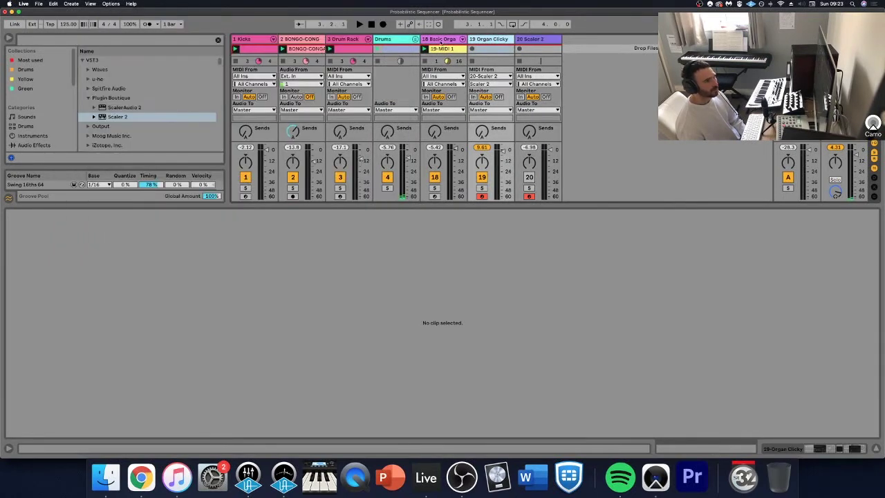
pyautogui.click(442, 48)
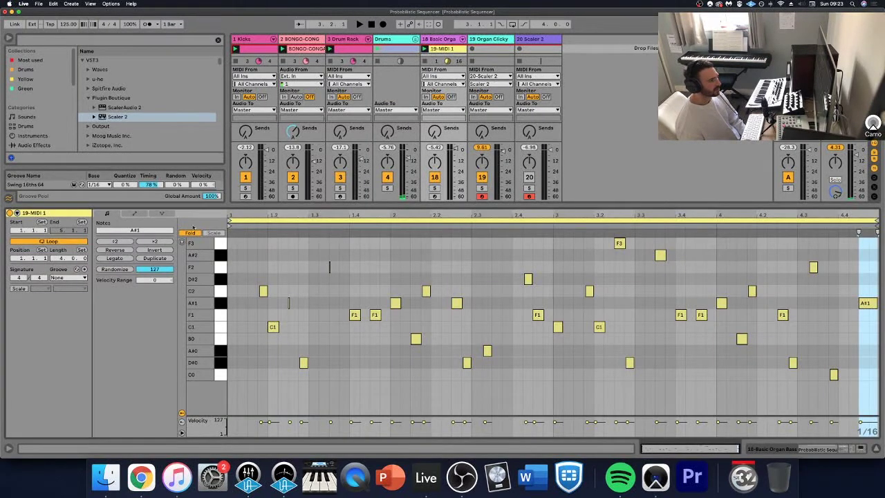
pyautogui.click(190, 232)
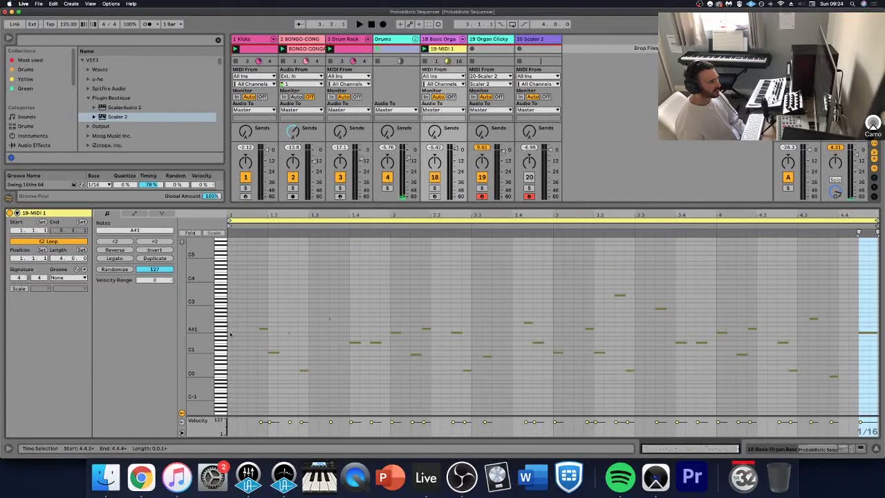
pyautogui.press('f')
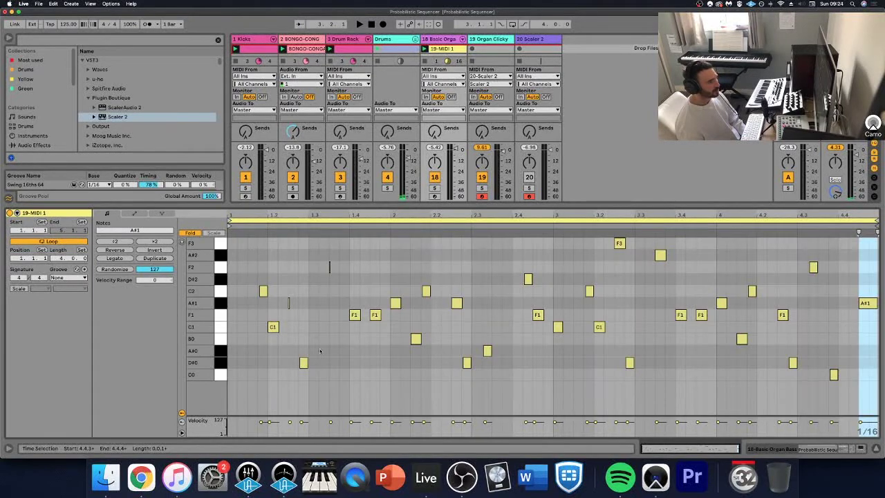
pyautogui.click(534, 39)
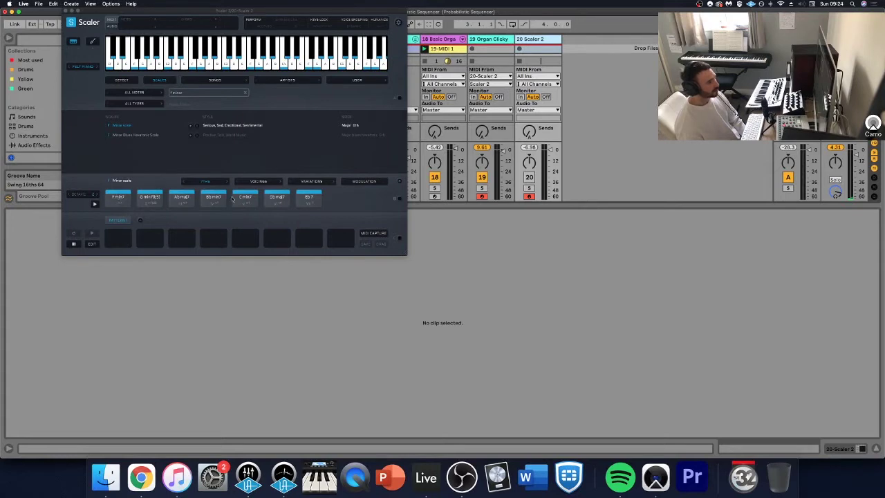
# Drag F min7, F min7, Eb 7 and Bb min7 into Scaler's first four pattern slots and open Edit.
pyautogui.moveTo(118, 197); pyautogui.dragTo(119, 239)
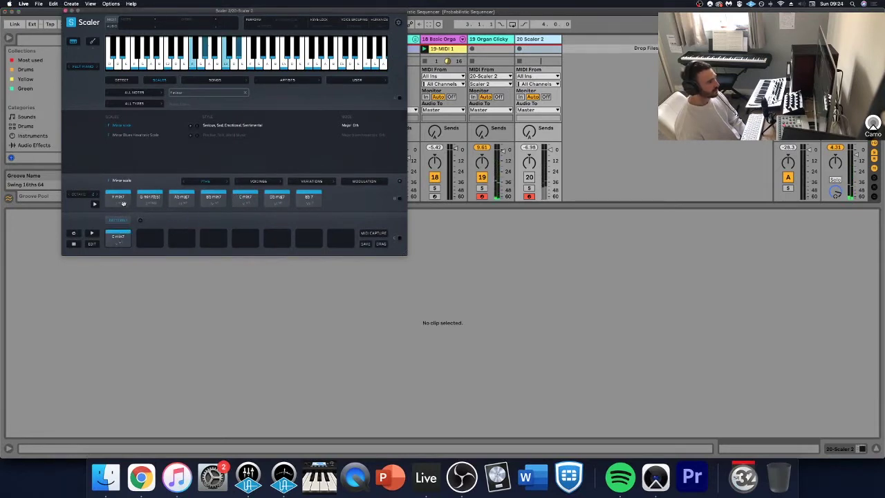
pyautogui.moveTo(123, 203); pyautogui.dragTo(149, 236)
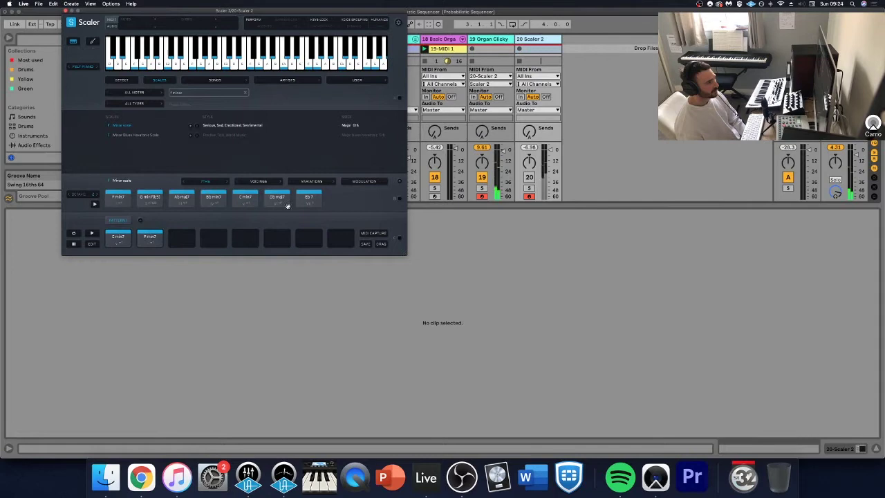
pyautogui.moveTo(308, 201); pyautogui.dragTo(181, 237)
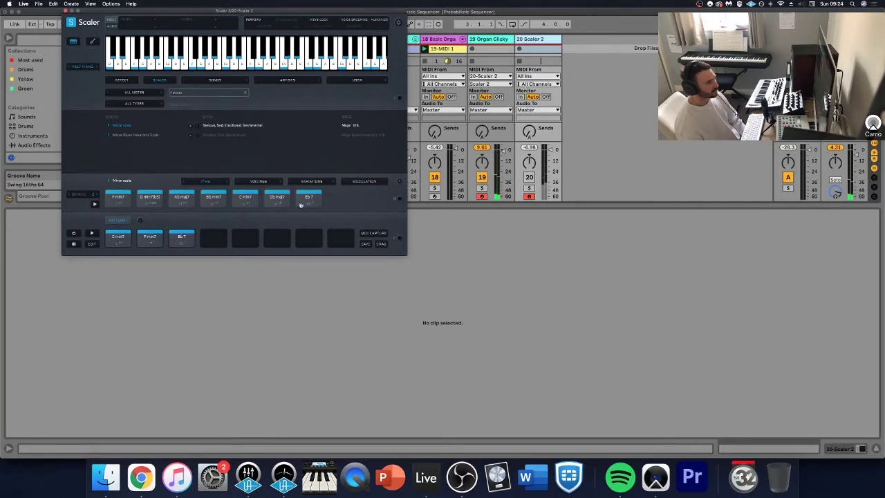
pyautogui.moveTo(213, 199); pyautogui.dragTo(212, 240)
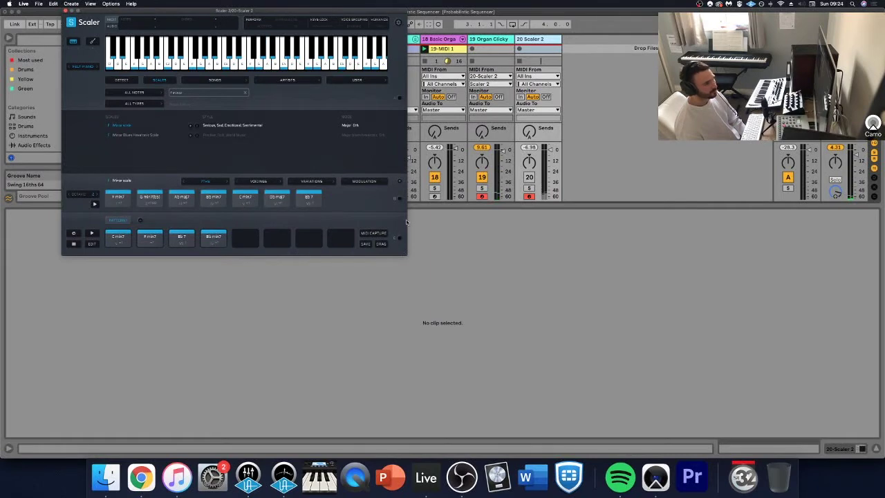
pyautogui.click(92, 244)
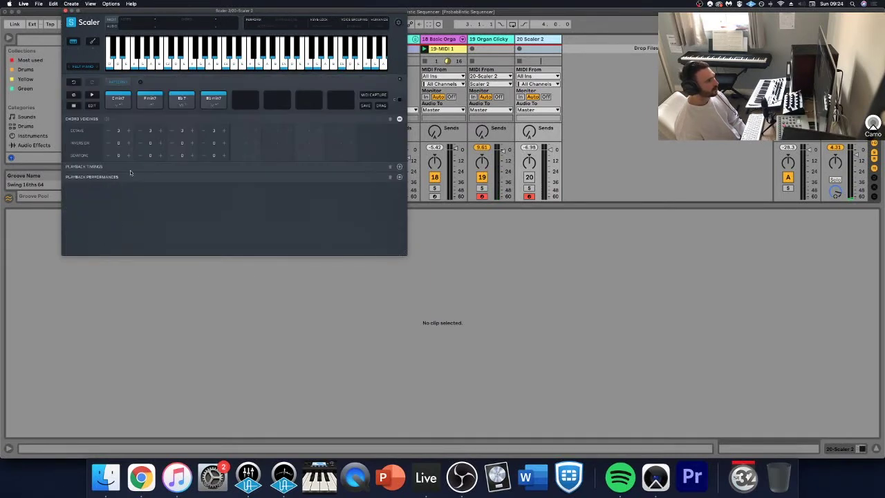
pyautogui.moveTo(139, 30); pyautogui.dragTo(144, 130)
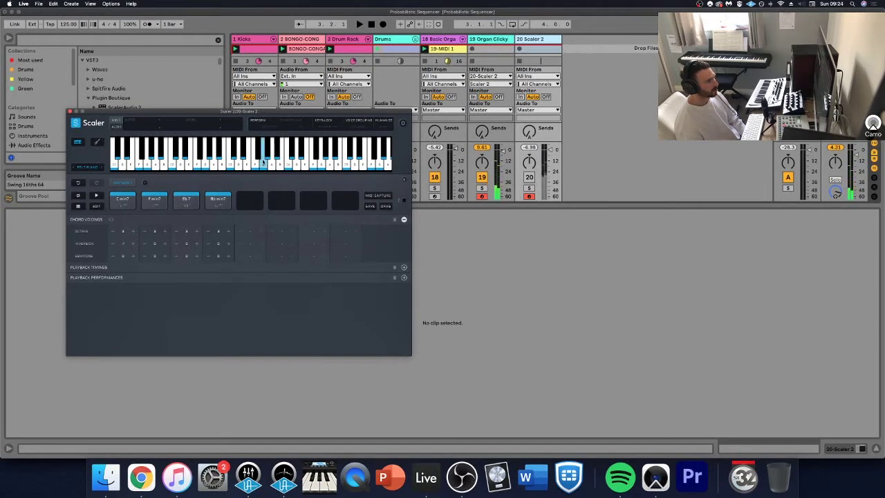
# Add a fifth Fmin7, move the rest to the end, and audition Eb7, Bbmin7 and Fmin7.
pyautogui.moveTo(263, 161); pyautogui.dragTo(216, 158)
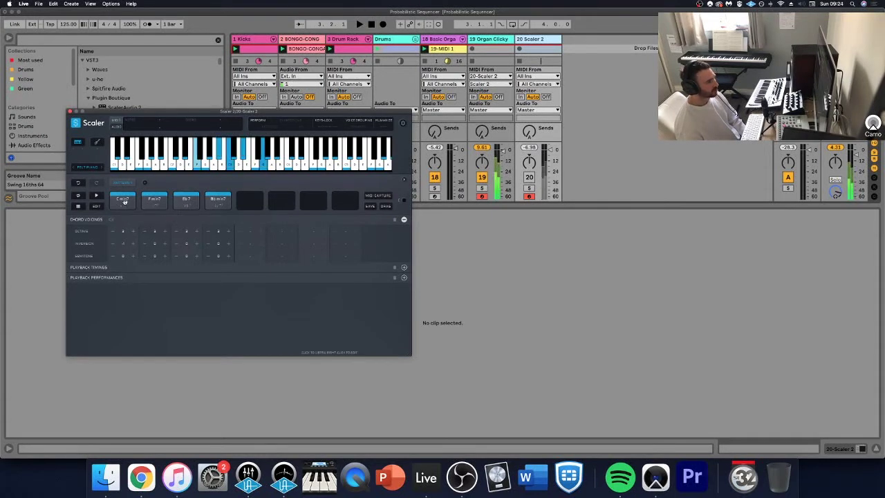
pyautogui.click(187, 200)
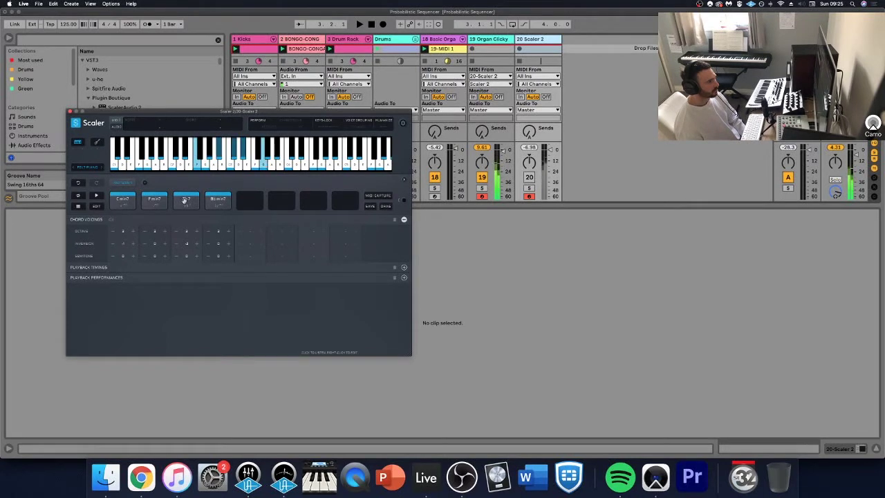
pyautogui.moveTo(152, 206); pyautogui.dragTo(263, 199)
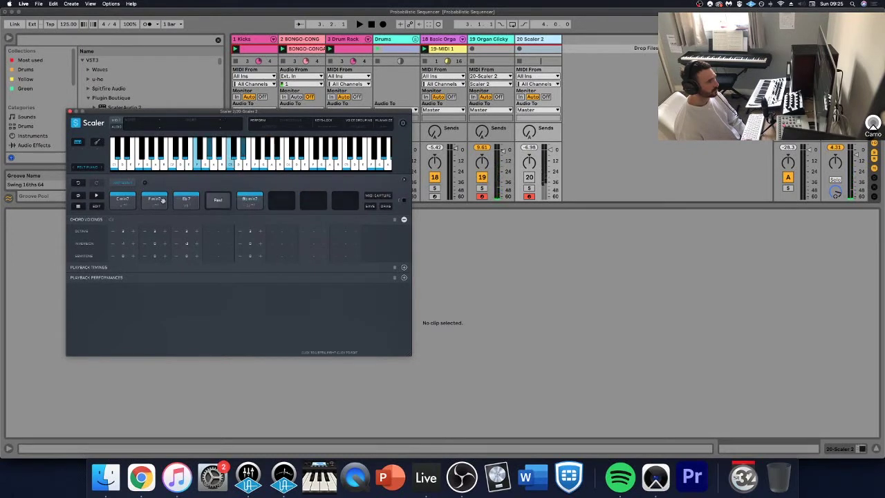
pyautogui.moveTo(156, 200); pyautogui.dragTo(219, 200)
pyautogui.moveTo(164, 201); pyautogui.dragTo(243, 202)
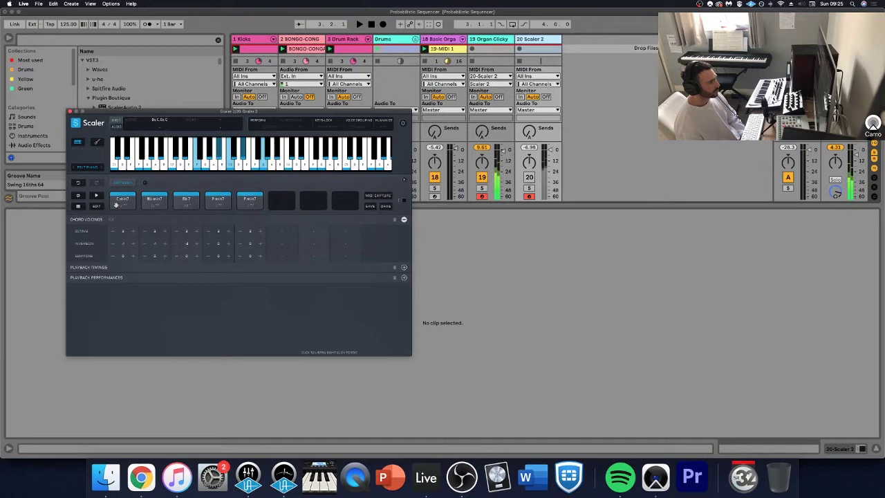
pyautogui.click(155, 200)
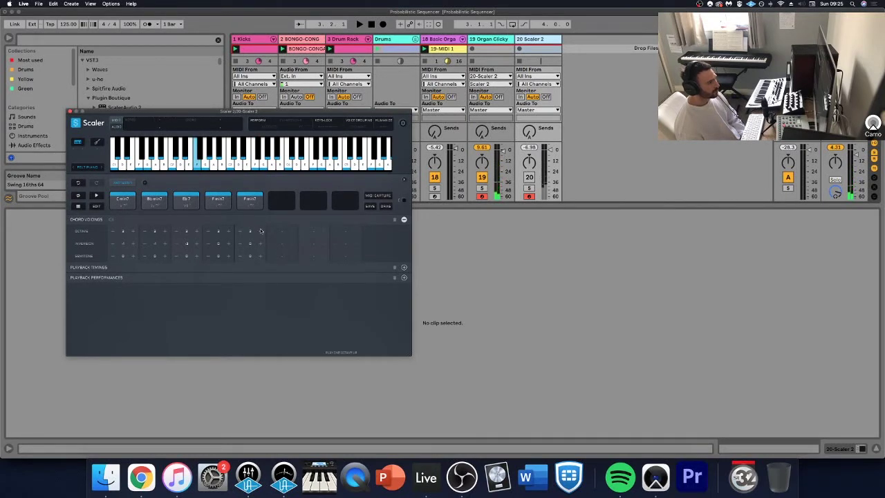
pyautogui.click(218, 199)
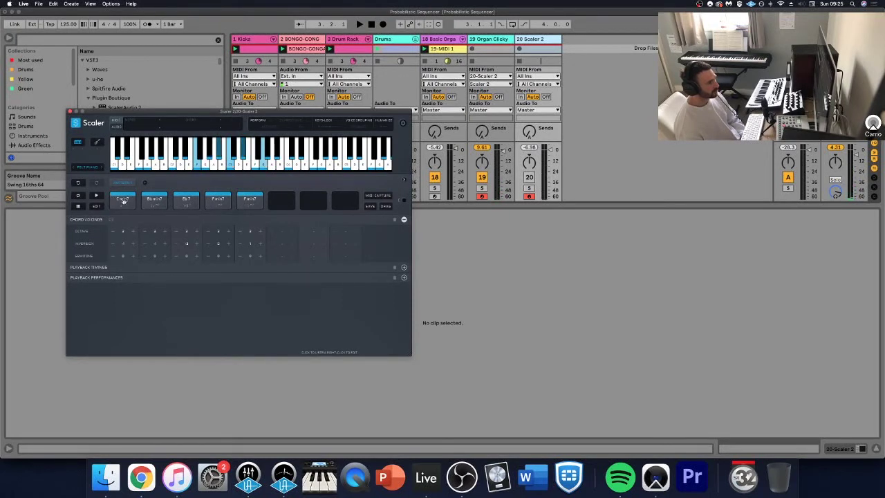
pyautogui.click(184, 201)
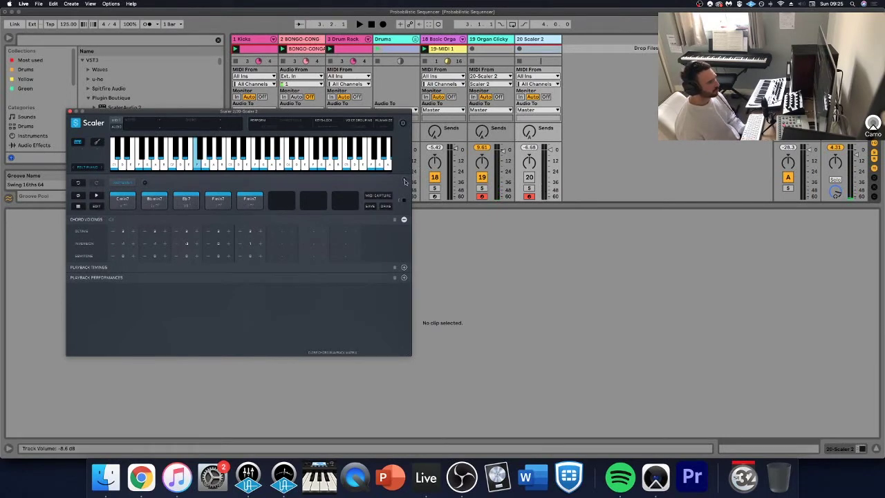
# Audition the Cmin7, Bbmin7, Fmin7 and Cmin7 pads of the progression.
pyautogui.click(122, 199)
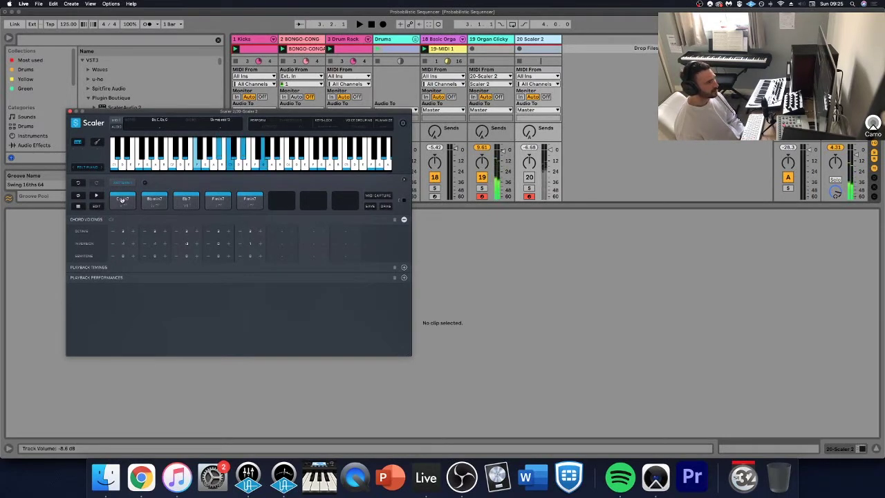
pyautogui.click(154, 200)
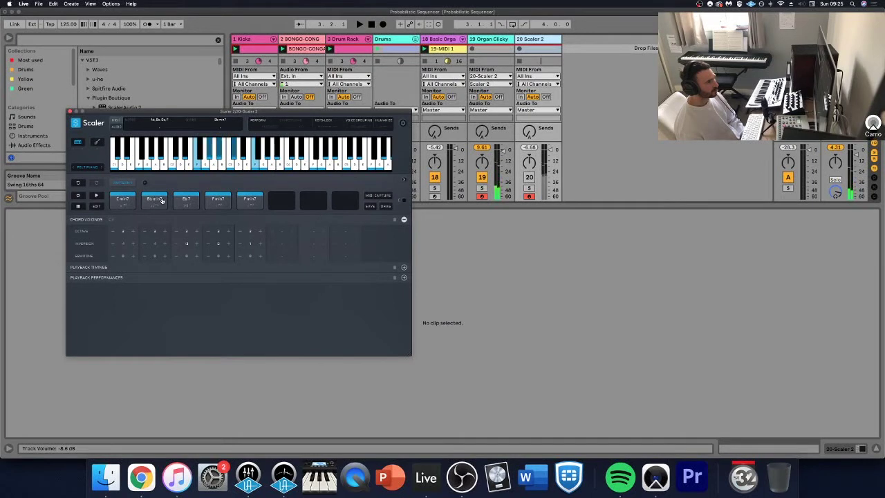
pyautogui.click(219, 201)
pyautogui.click(118, 202)
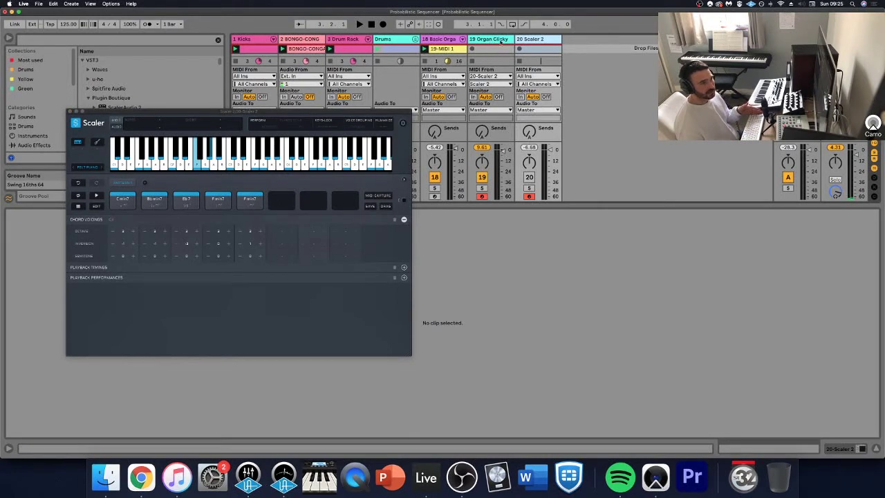
# Toggle recording arm off and back on for the Scaler 2 and Organ Clicky tracks.
pyautogui.click(529, 197)
pyautogui.click(482, 196)
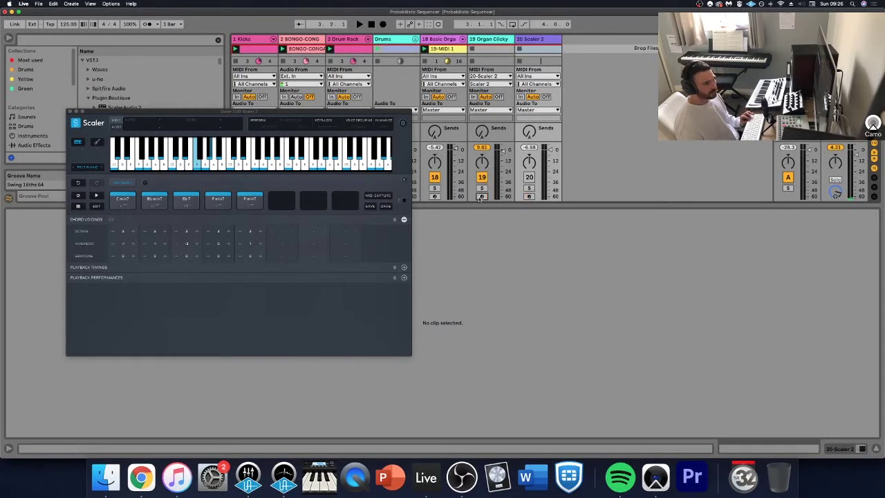
pyautogui.click(482, 197)
pyautogui.click(530, 197)
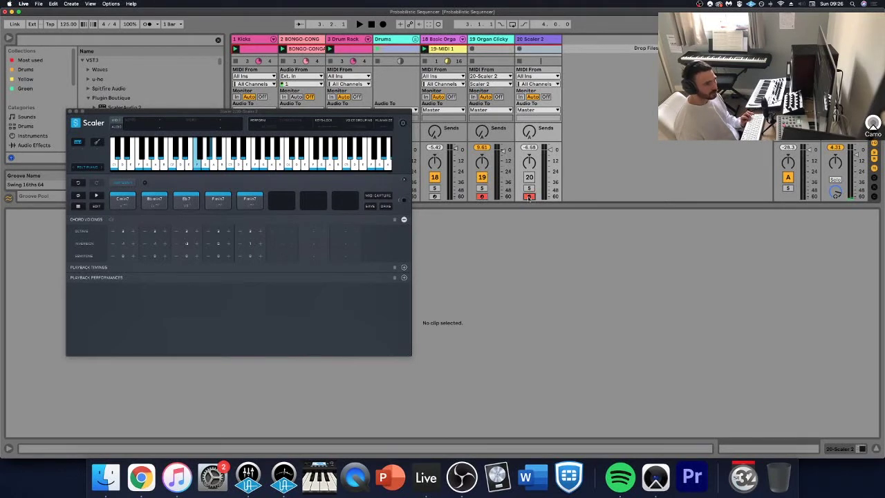
pyautogui.click(404, 202)
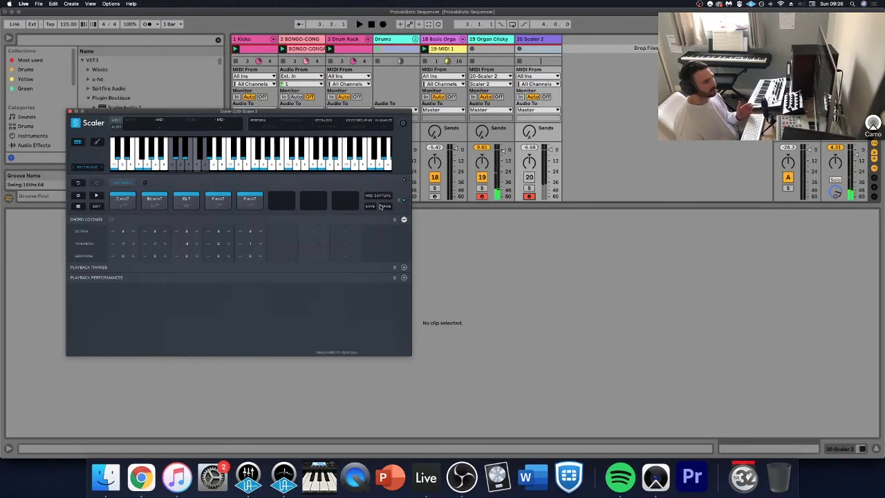
# Shift the computer-keyboard octave with X then Z twice, and show the 19-MIDI 1 clip's notes.
pyautogui.press('x')
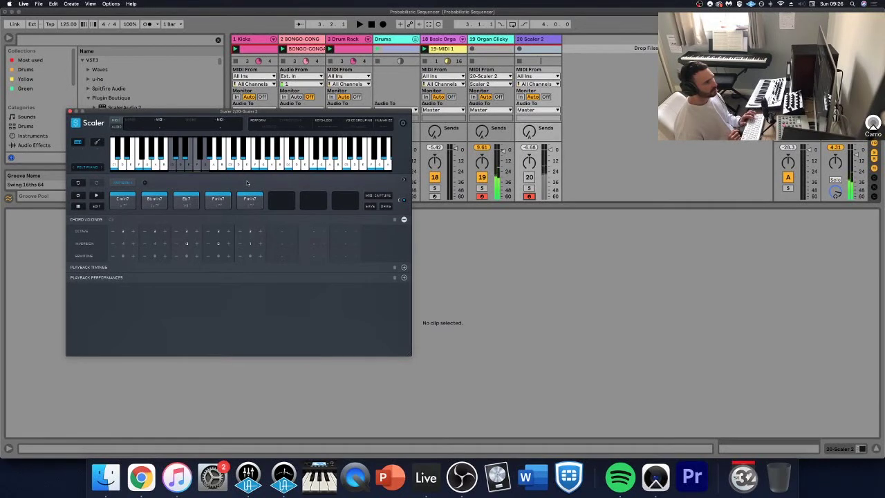
pyautogui.press('z')
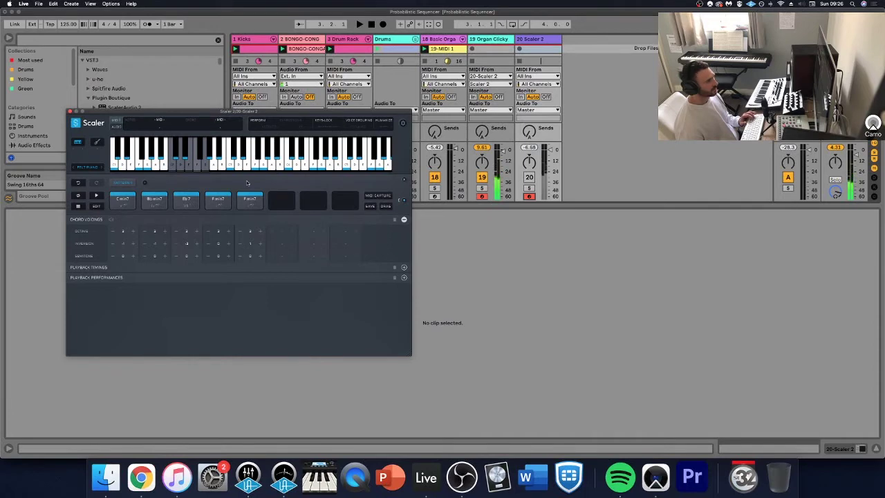
pyautogui.press('z')
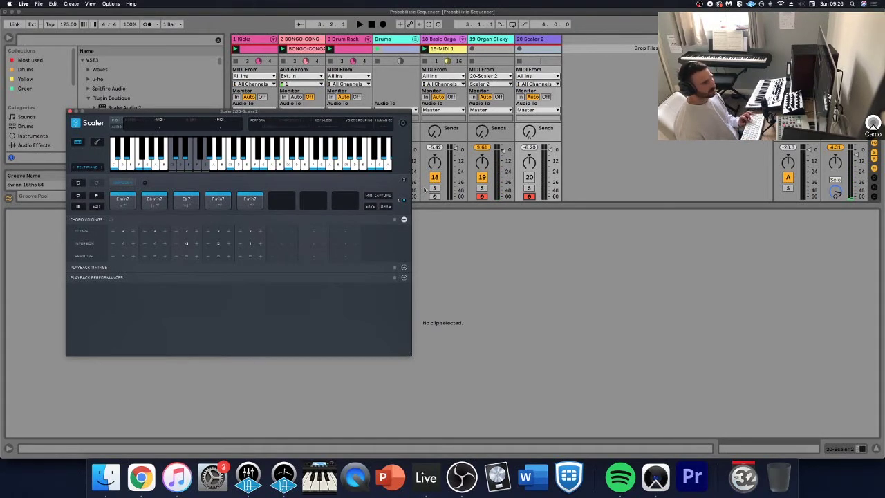
pyautogui.click(449, 49)
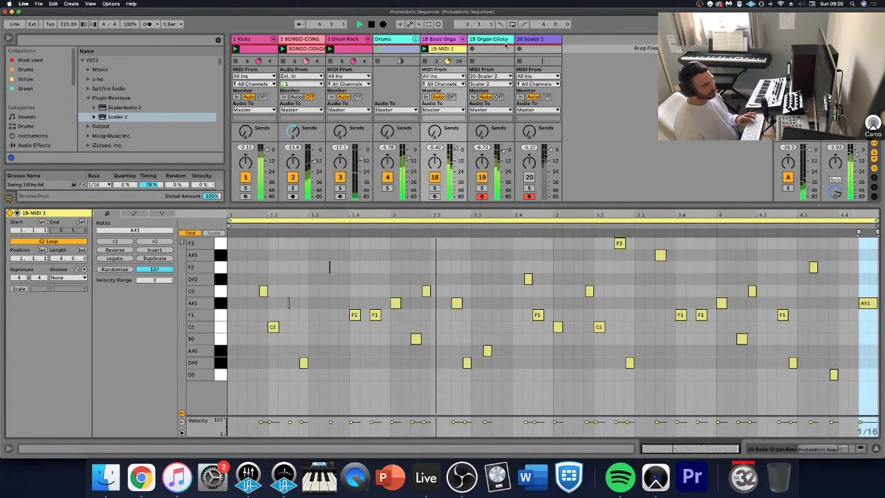
# Capture the recent Scaler playing as a new clip and quantize all its notes.
pyautogui.press('space')
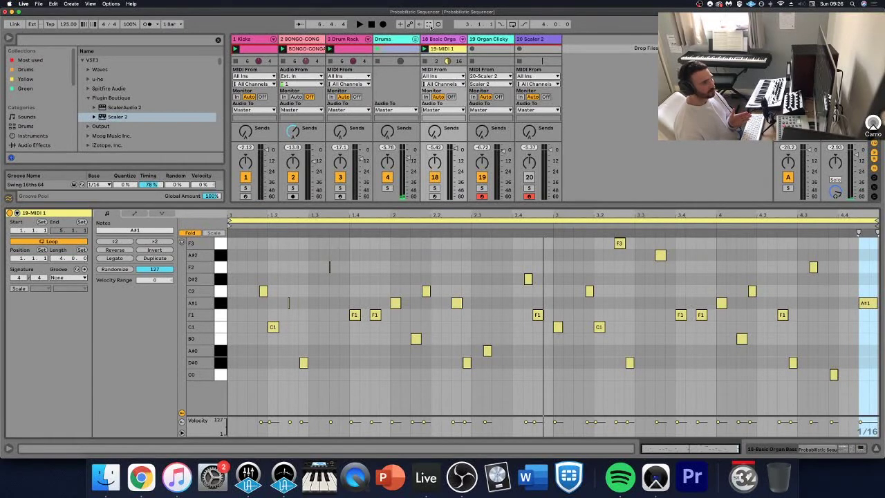
pyautogui.click(428, 24)
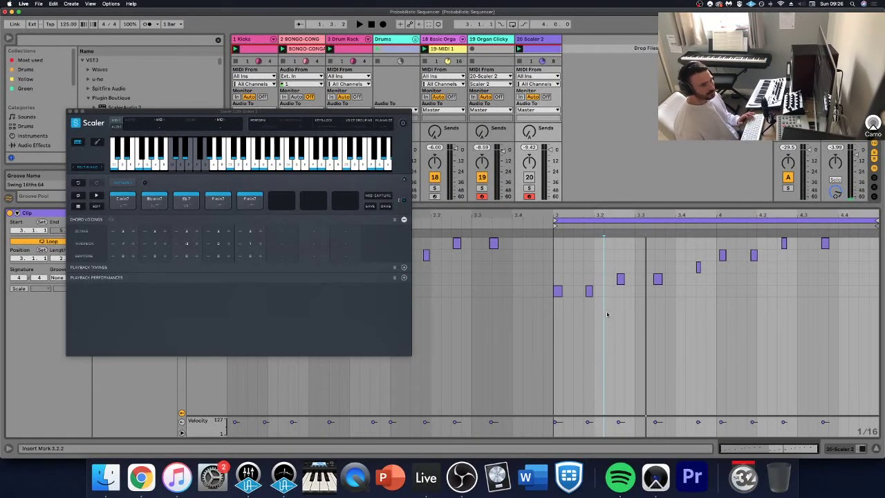
pyautogui.press('super+a')
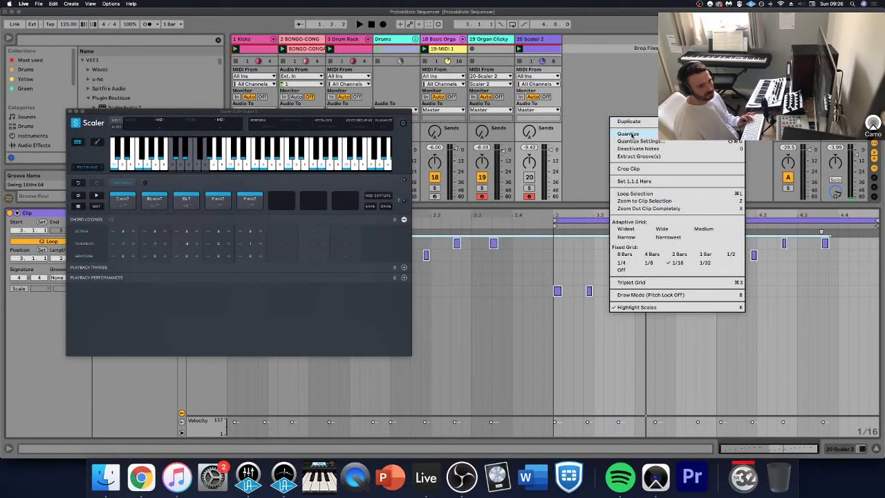
pyautogui.click(631, 134)
pyautogui.press('space')
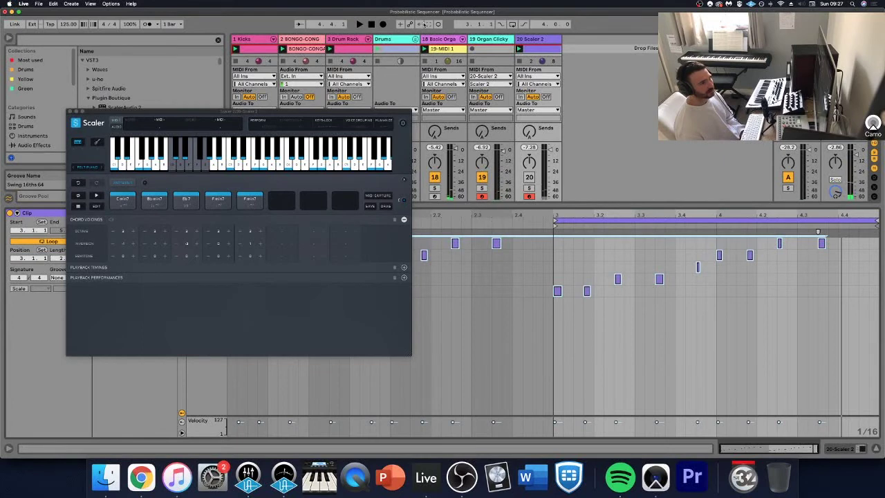
# Session-record the chords onto the organ track and open clip 19-Organ Clicky 3.
pyautogui.click(438, 23)
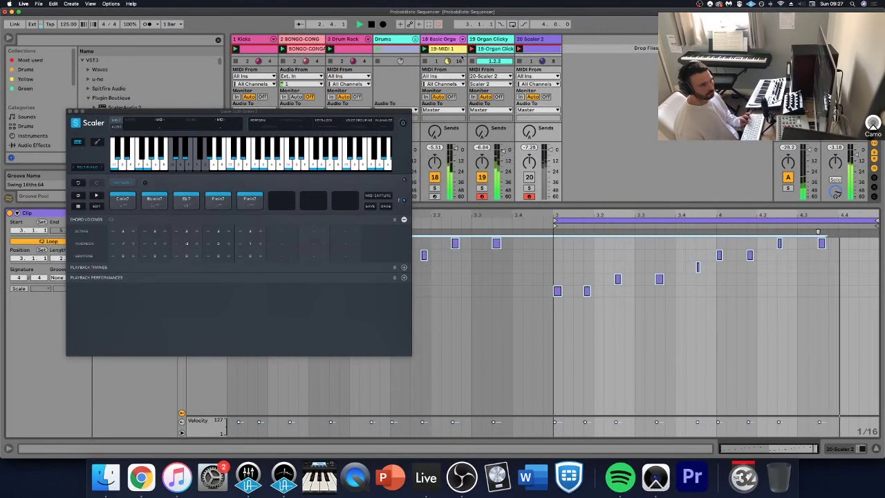
pyautogui.click(452, 52)
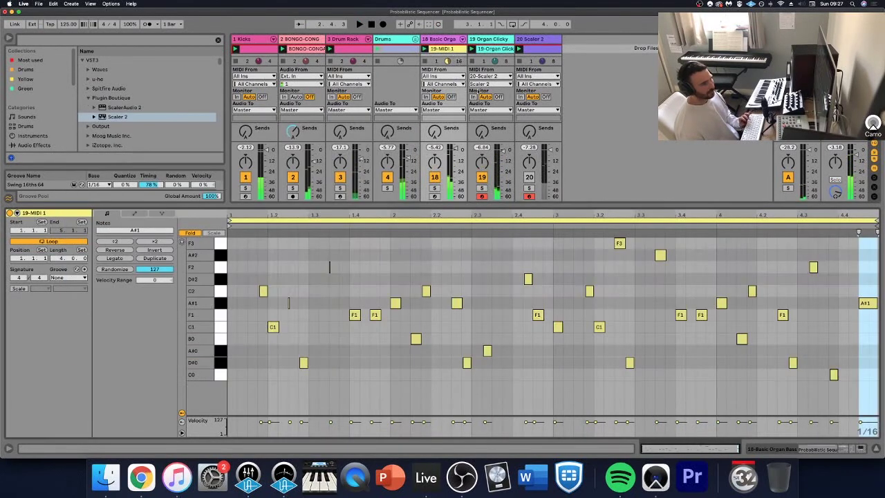
pyautogui.click(495, 49)
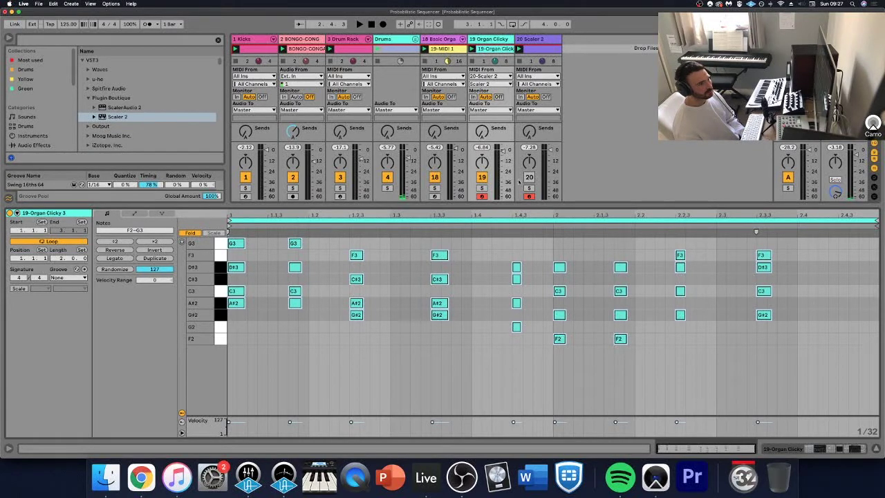
# Disarm track 20 and duplicate the clip's loop so its notes repeat over four bars.
pyautogui.click(530, 196)
pyautogui.press('space')
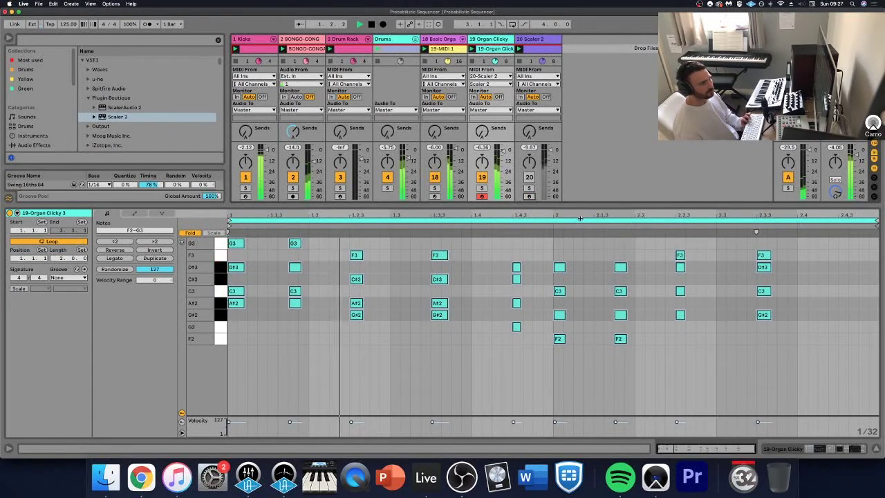
pyautogui.click(155, 258)
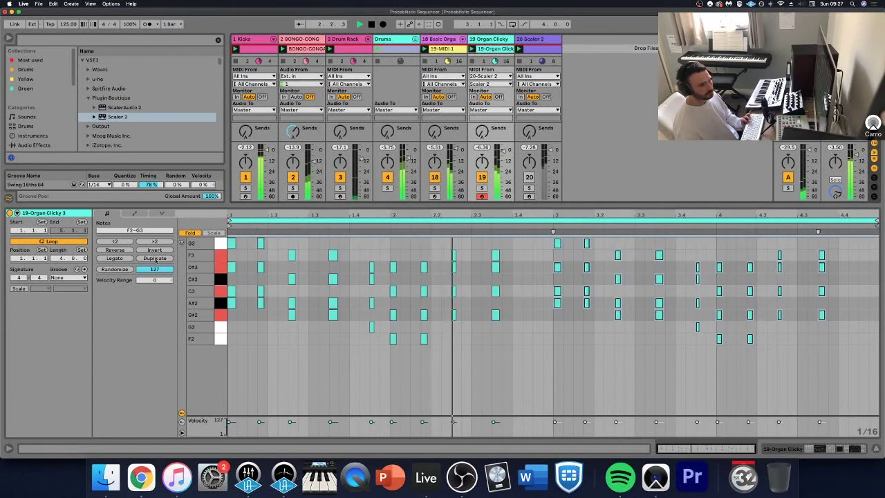
pyautogui.press('space')
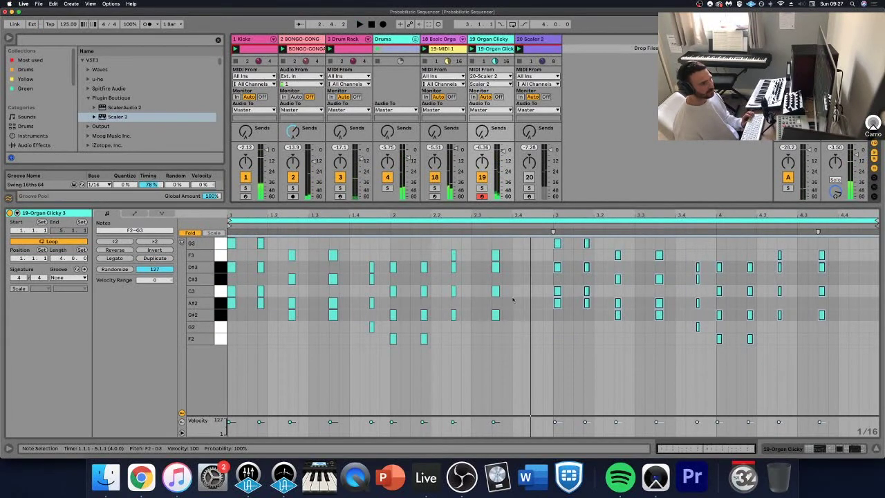
# Nudge the four-note chord at 2.3.2 two grid steps later to 2.4.2.
pyautogui.moveTo(479, 337); pyautogui.dragTo(484, 239)
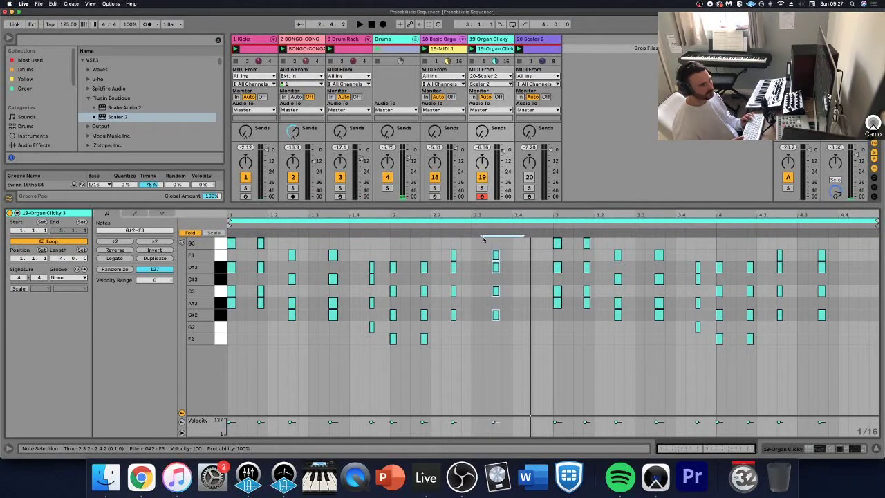
pyautogui.press('Right')
pyautogui.press('Right')
pyautogui.press('Right')
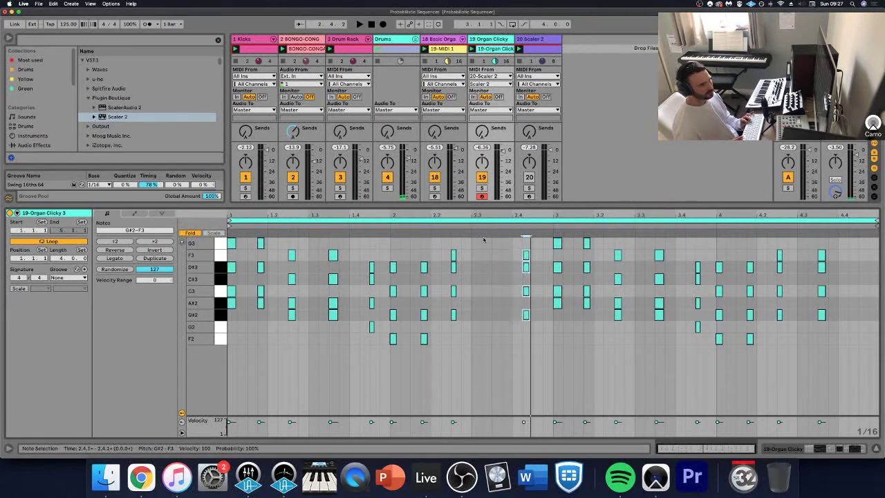
pyautogui.press('Right')
pyautogui.press('space')
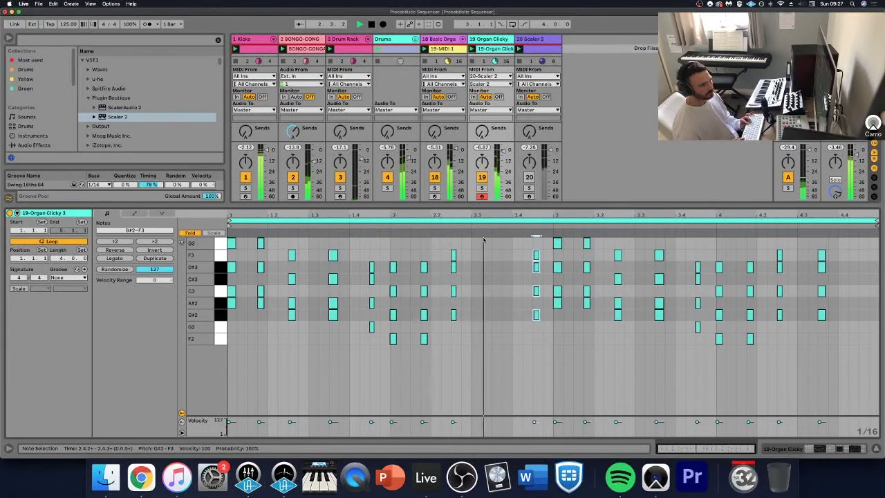
# Return to the 19-Organ Clicky 3 clip, unfold the note editor, select all notes, and play.
pyautogui.click(538, 54)
pyautogui.click(498, 49)
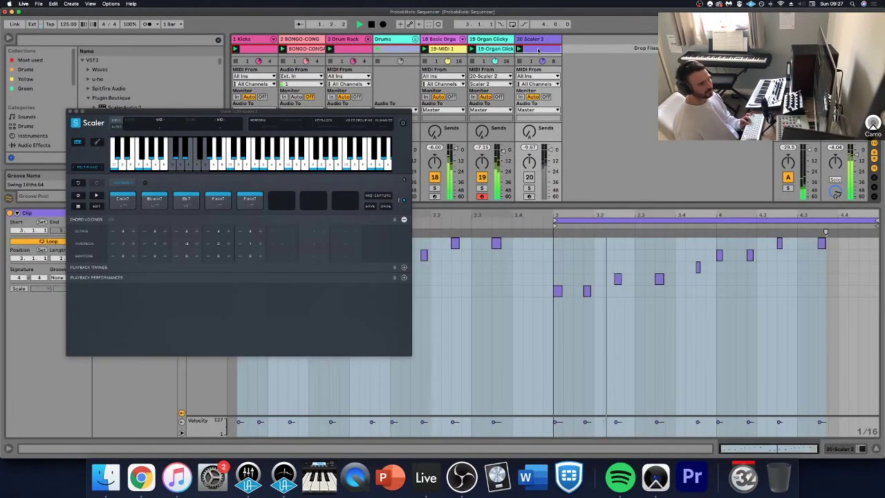
pyautogui.click(506, 53)
pyautogui.click(506, 53)
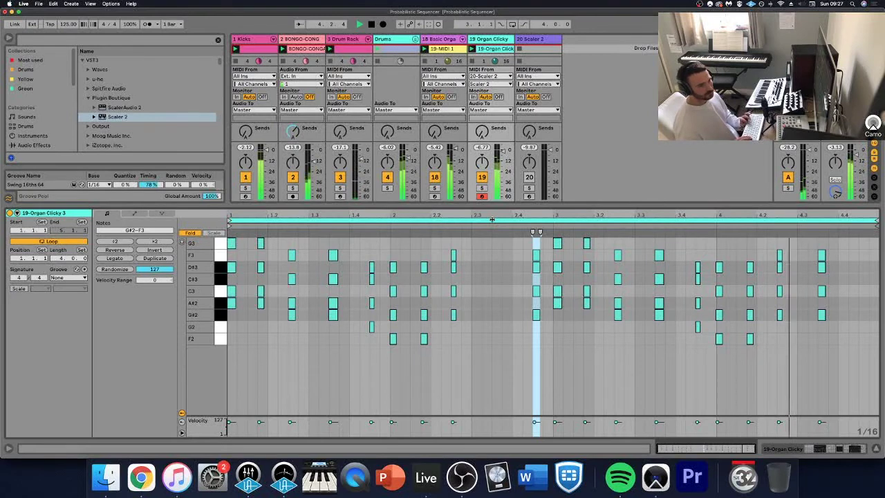
pyautogui.press('f')
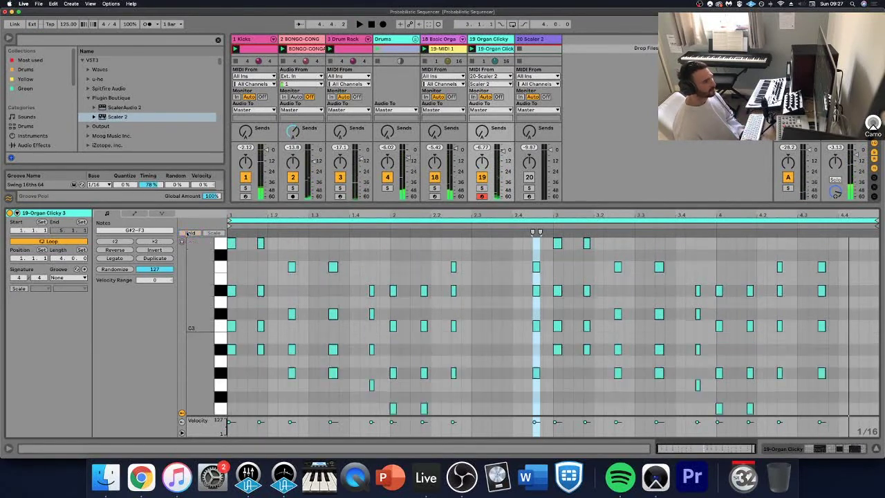
pyautogui.click(494, 335)
pyautogui.press('super+a')
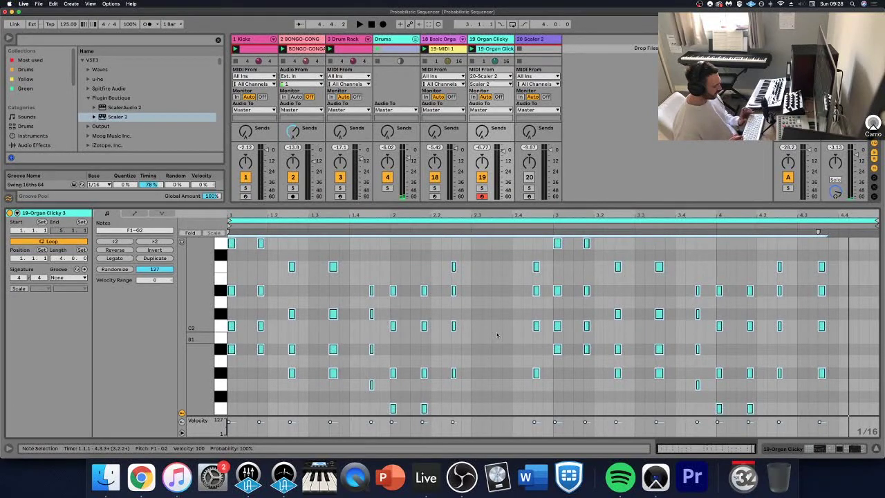
pyautogui.press('space')
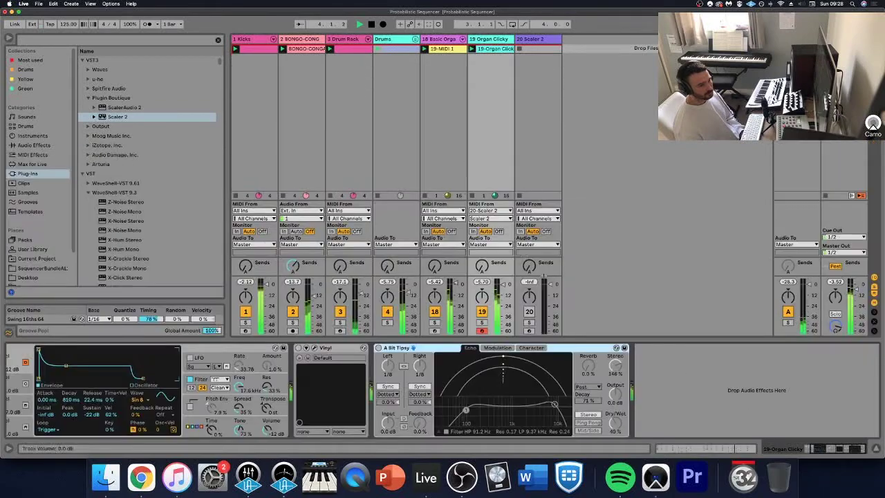
# Add EQ Eight to the end of the Organ Clicky chain and boost one band +5.58 dB at 516 Hz.
pyautogui.click(820, 448)
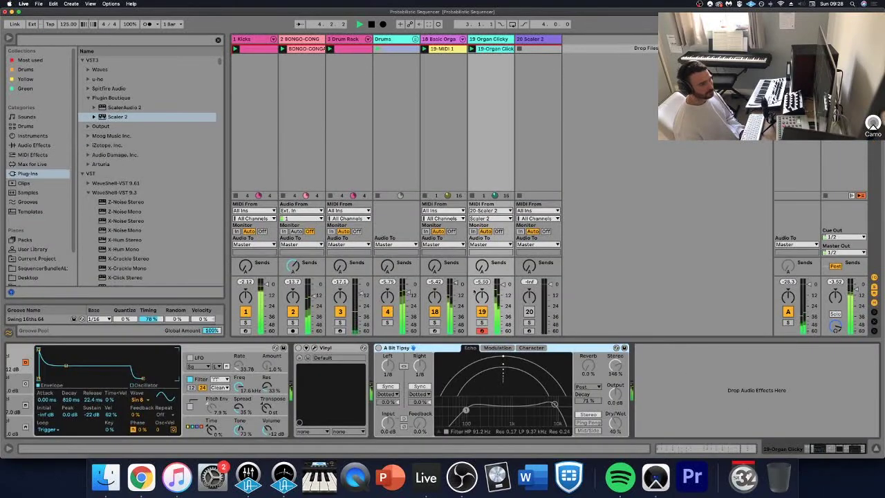
pyautogui.click(22, 146)
pyautogui.moveTo(109, 118); pyautogui.dragTo(723, 394)
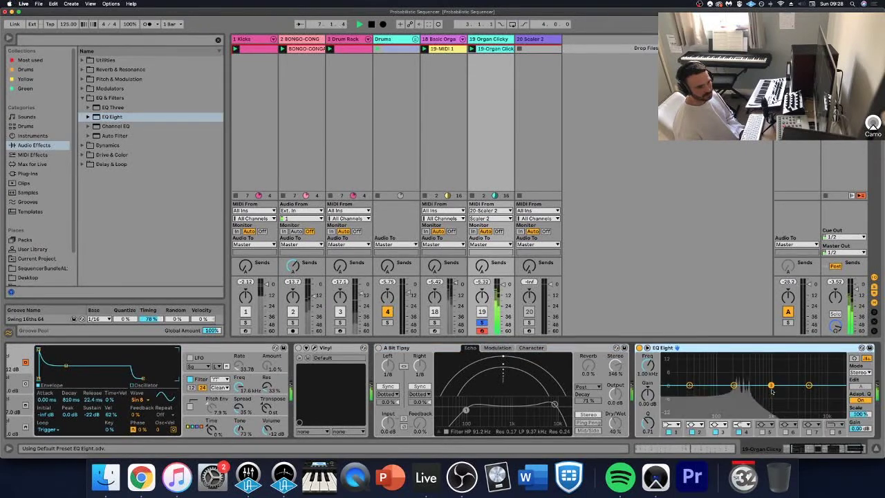
pyautogui.moveTo(783, 378); pyautogui.dragTo(755, 374)
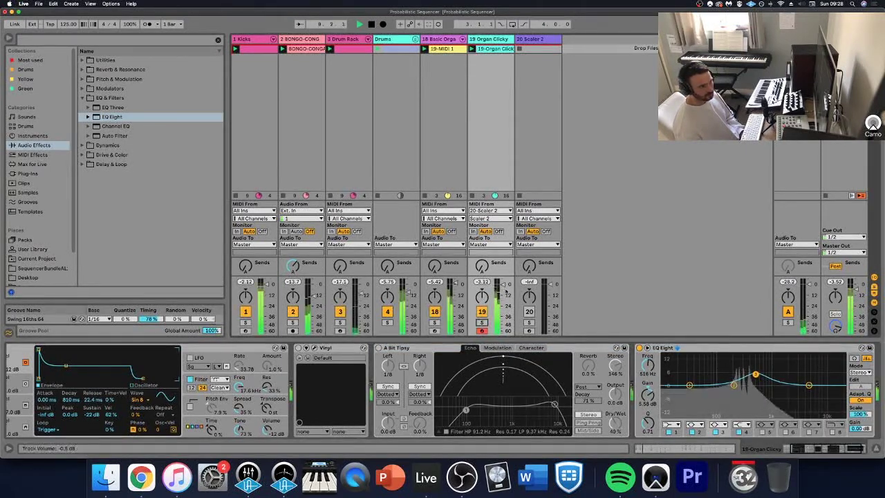